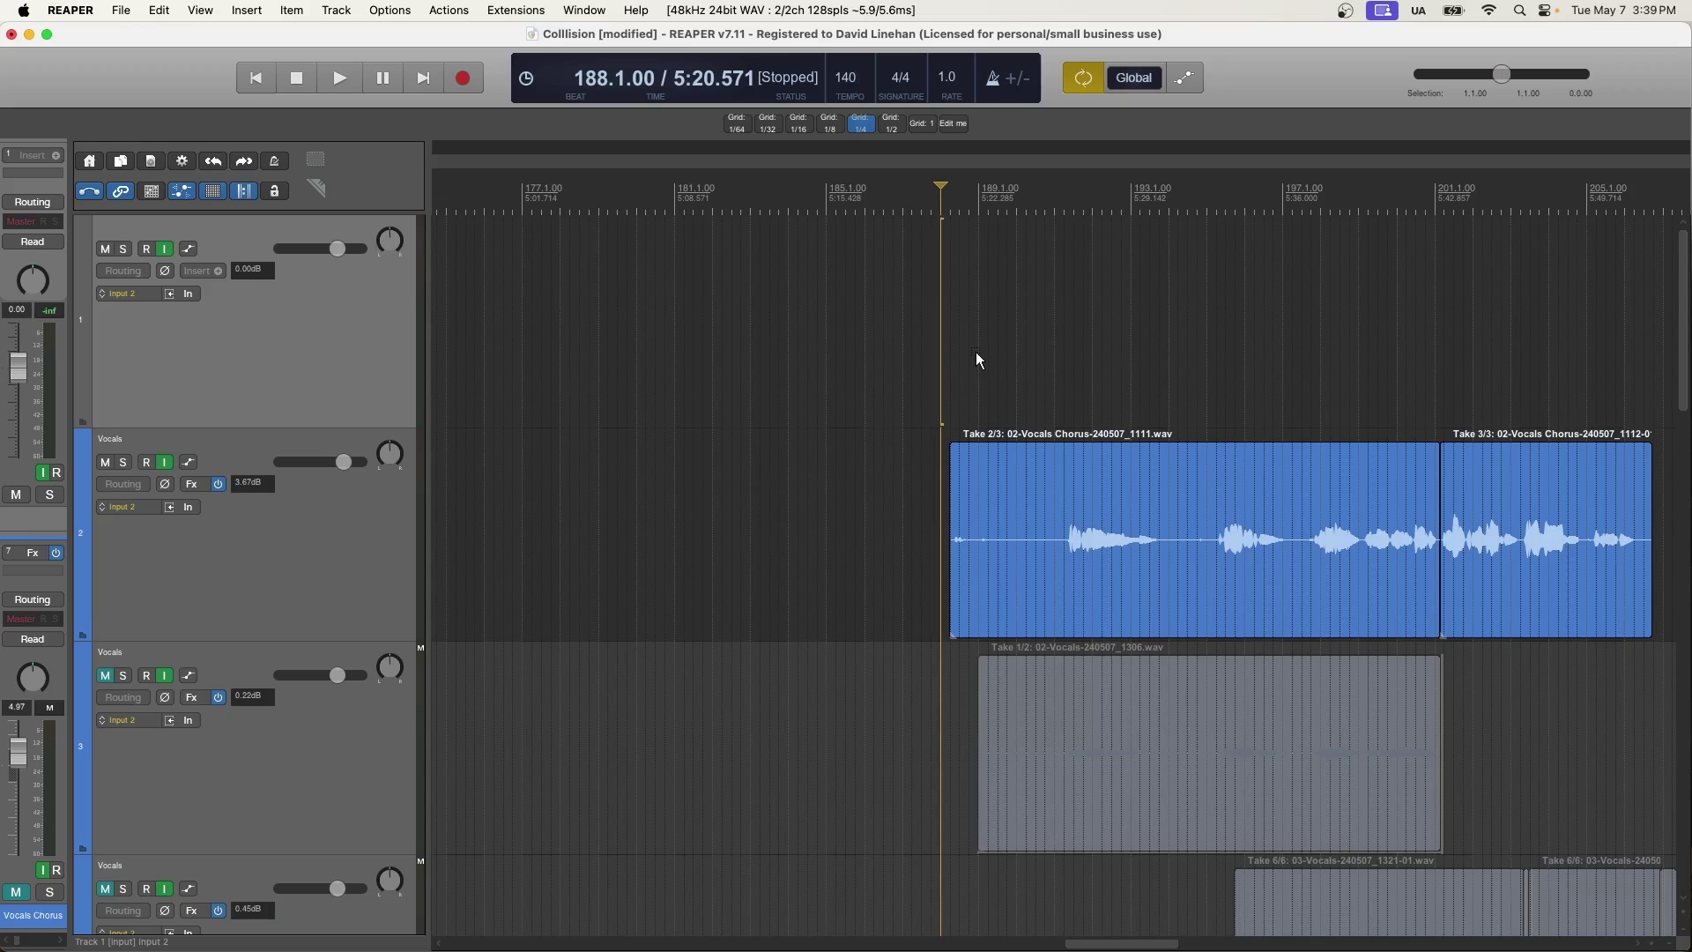
Show all takes in separate lanes and make Take 2/3 of the Vocals chorus item active
left_click(376, 5)
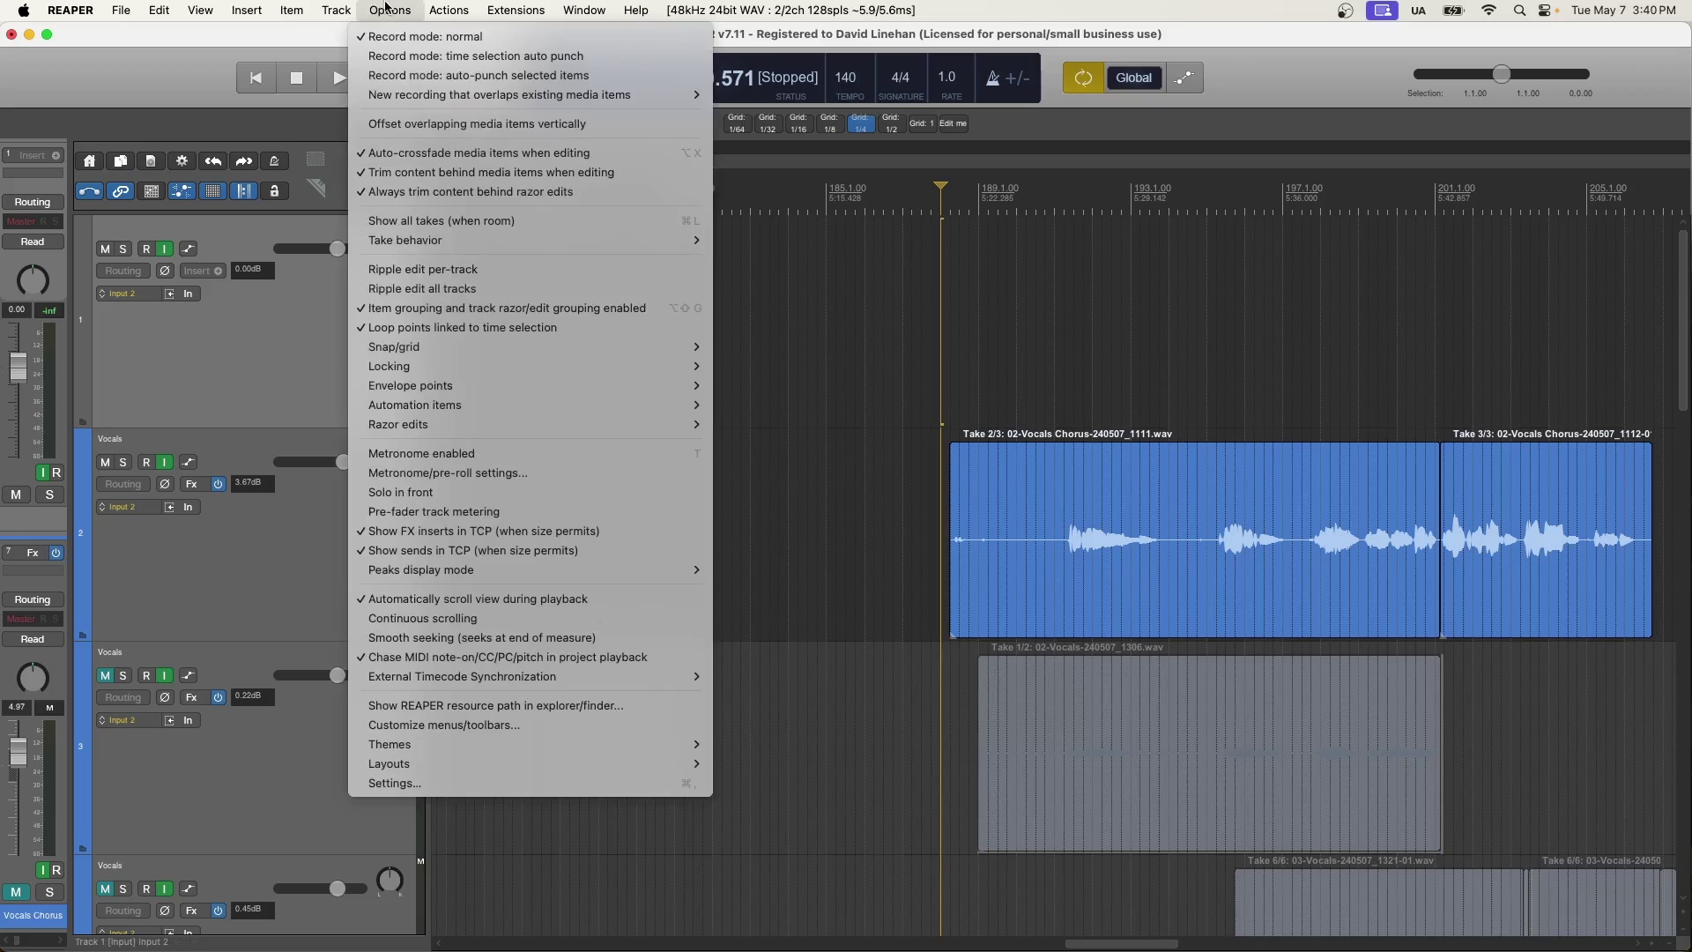
left_click(489, 224)
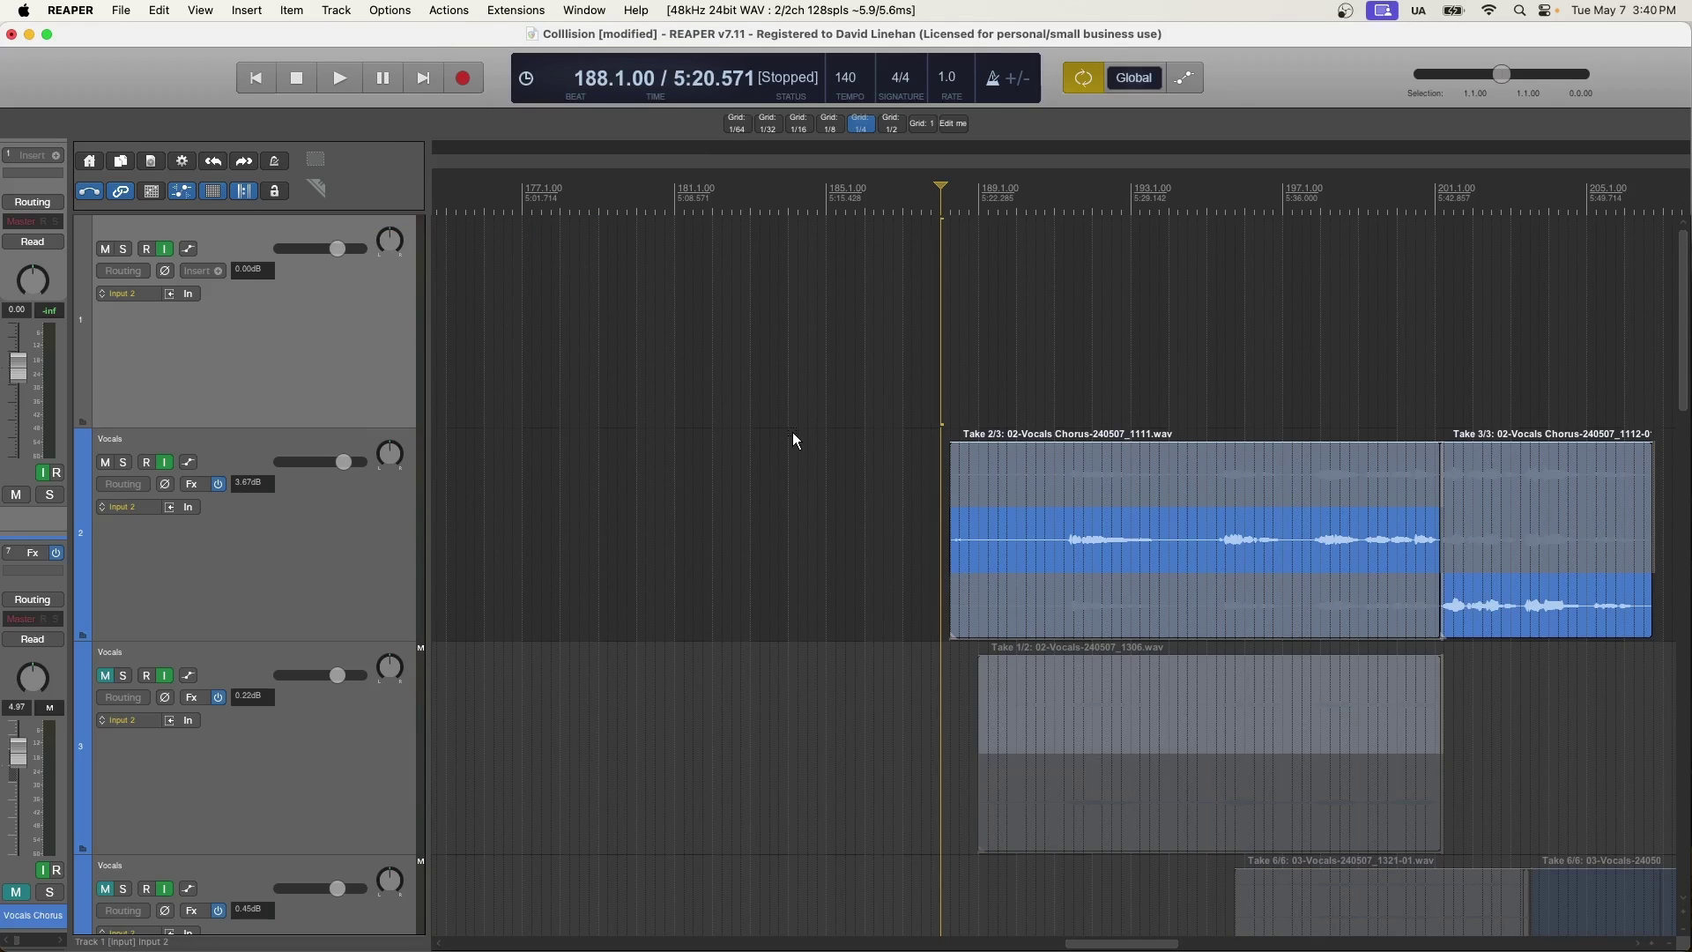
left_click(1058, 589)
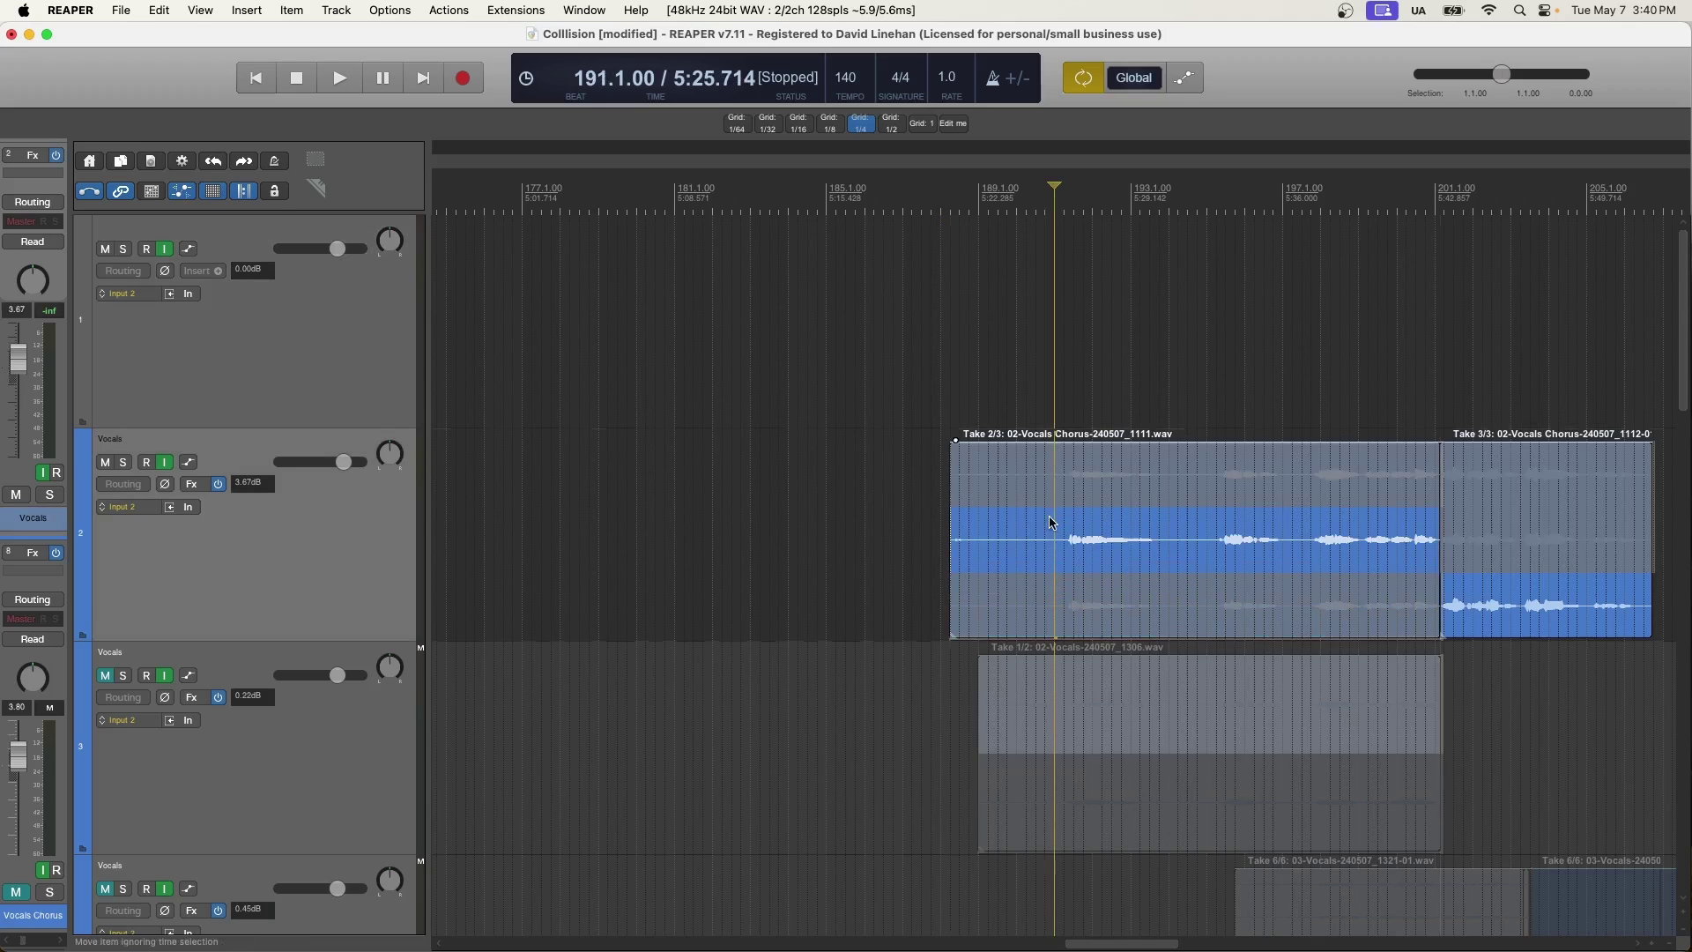
left_click(1039, 460)
left_click(1046, 532)
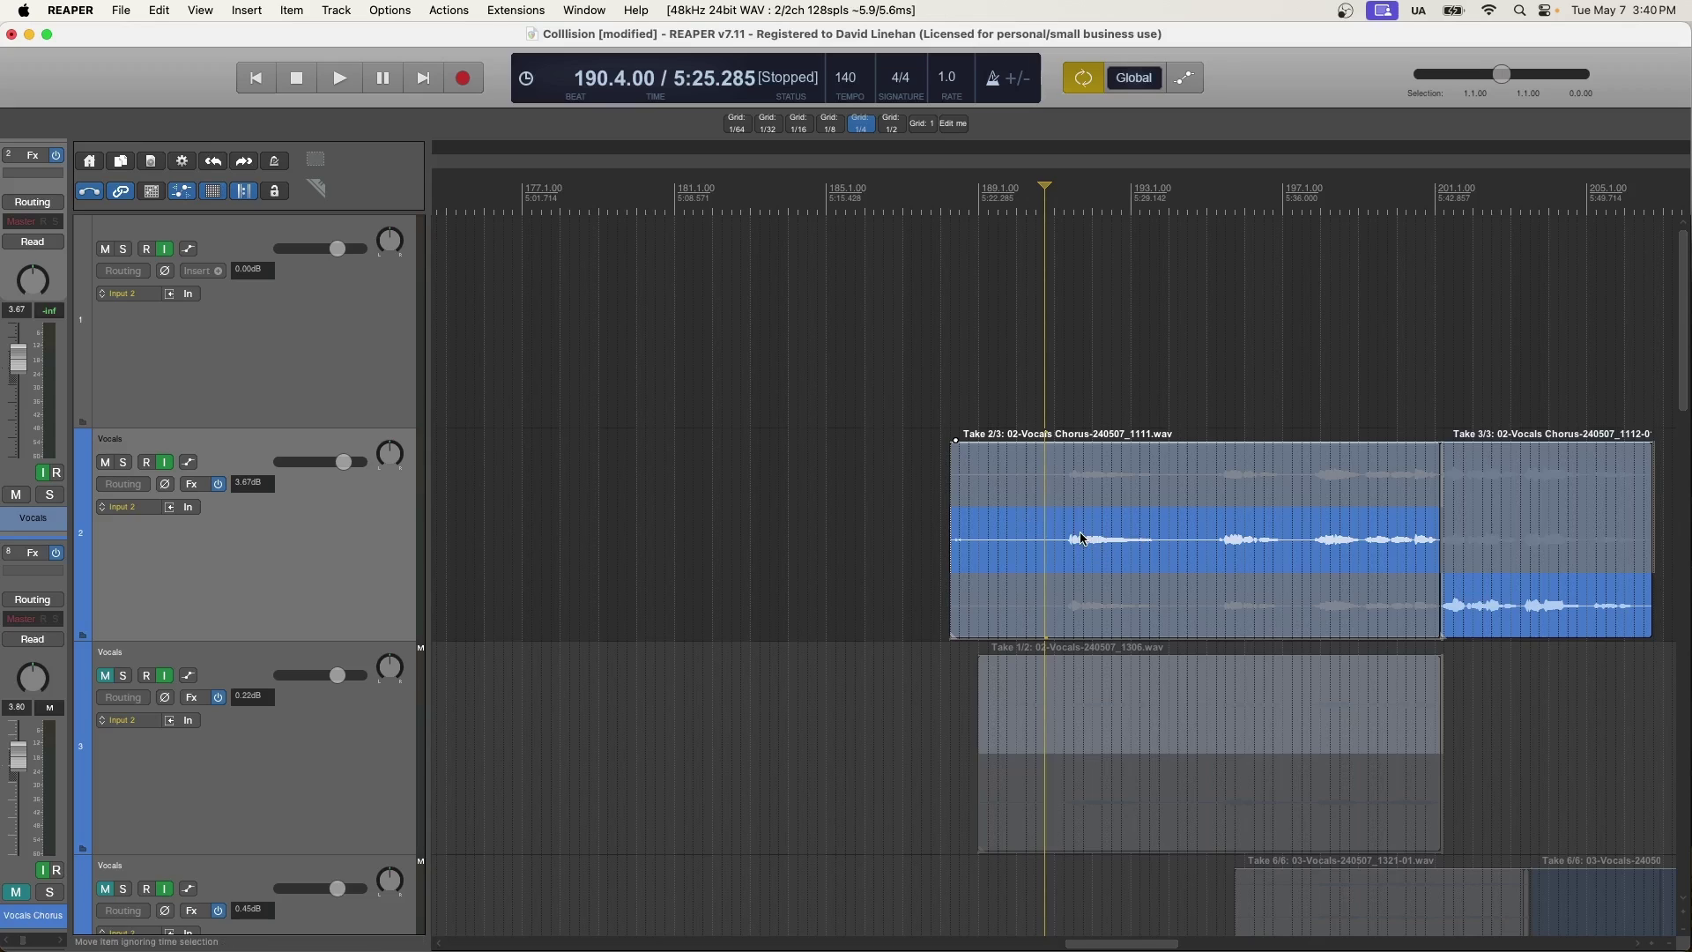
Test-delete Take 2/3, undo it, set the edit position to 188.2.00, and bring up the Actions list
key("Delete")
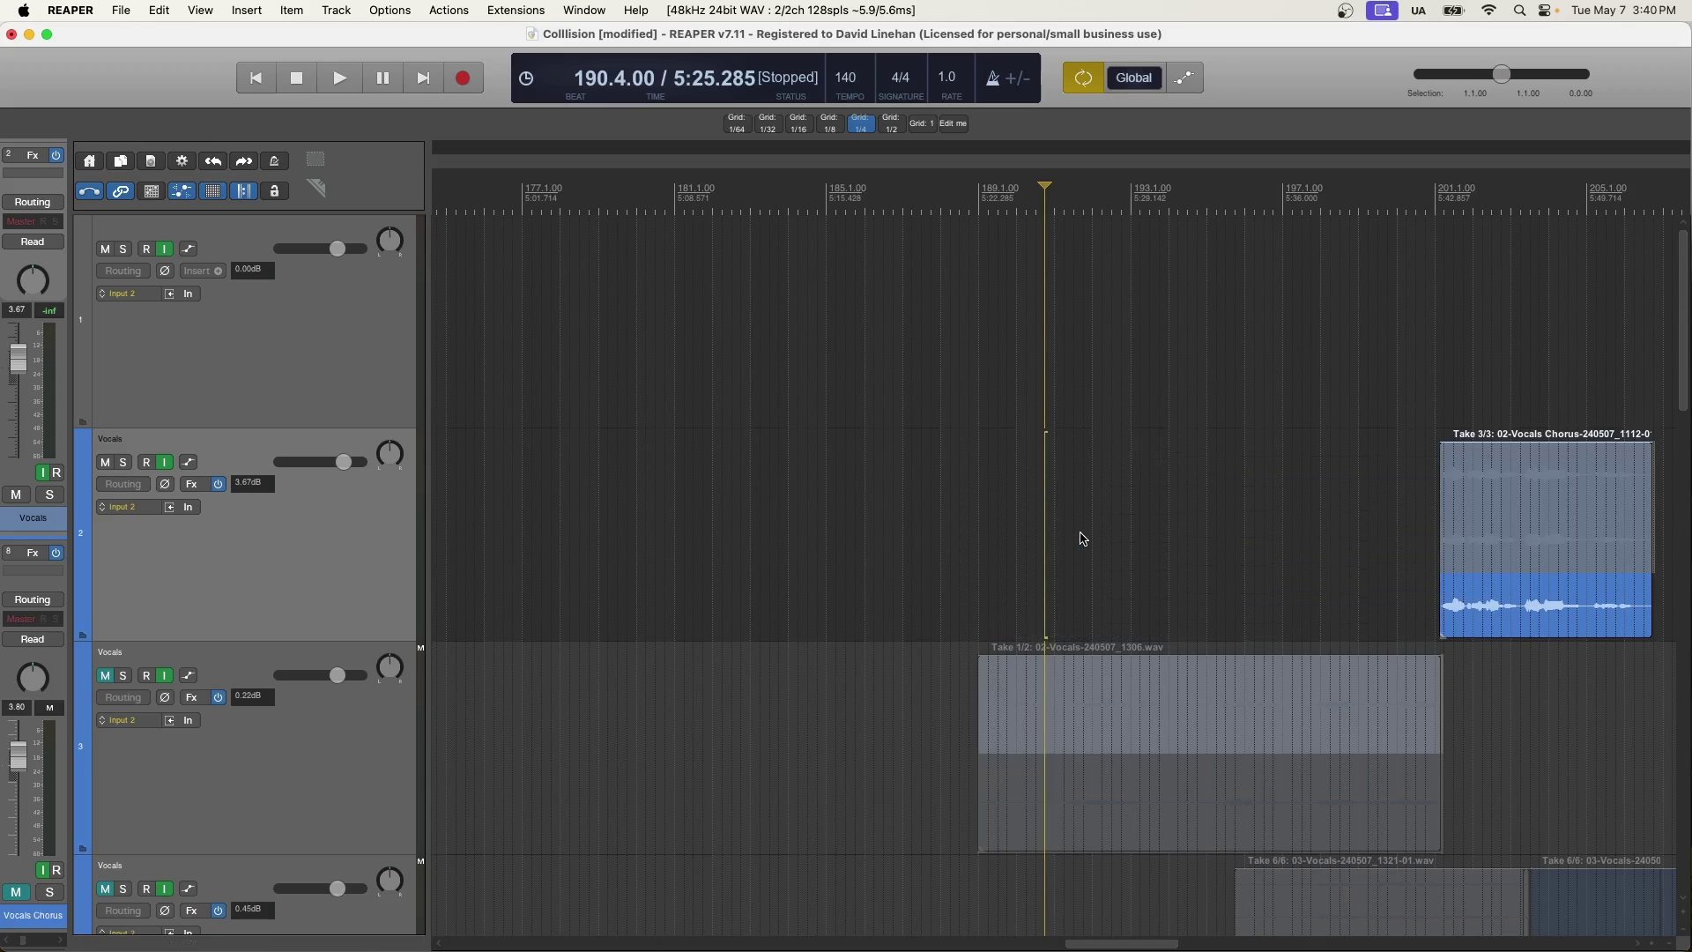
key("super+z")
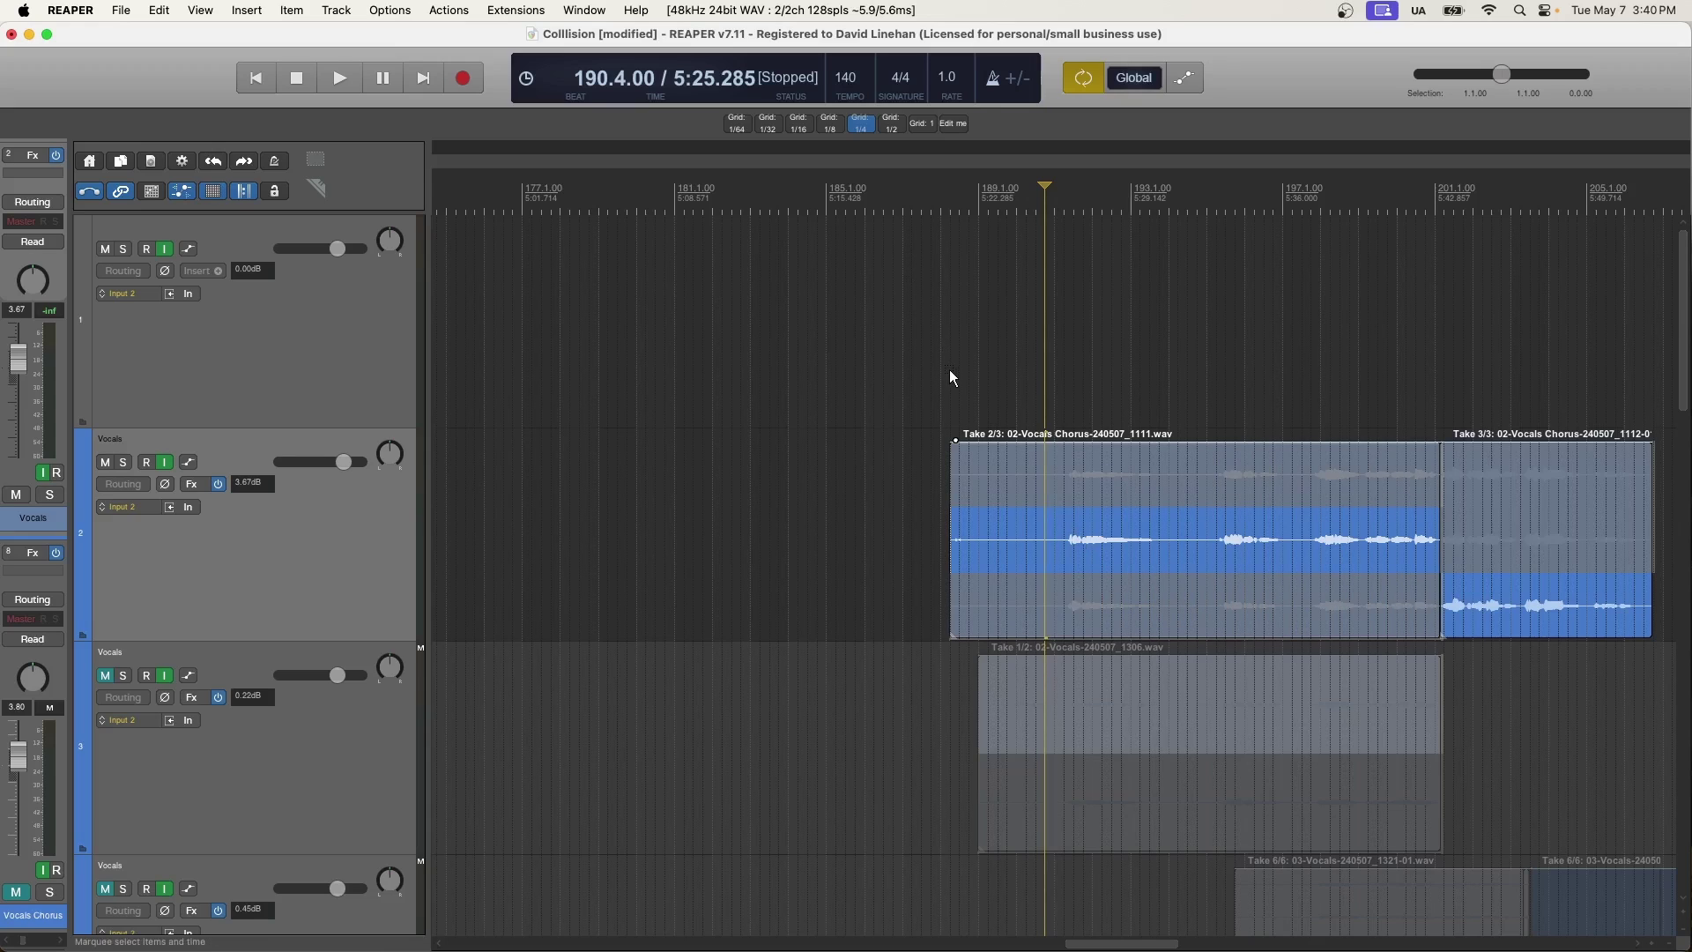
left_click(953, 373)
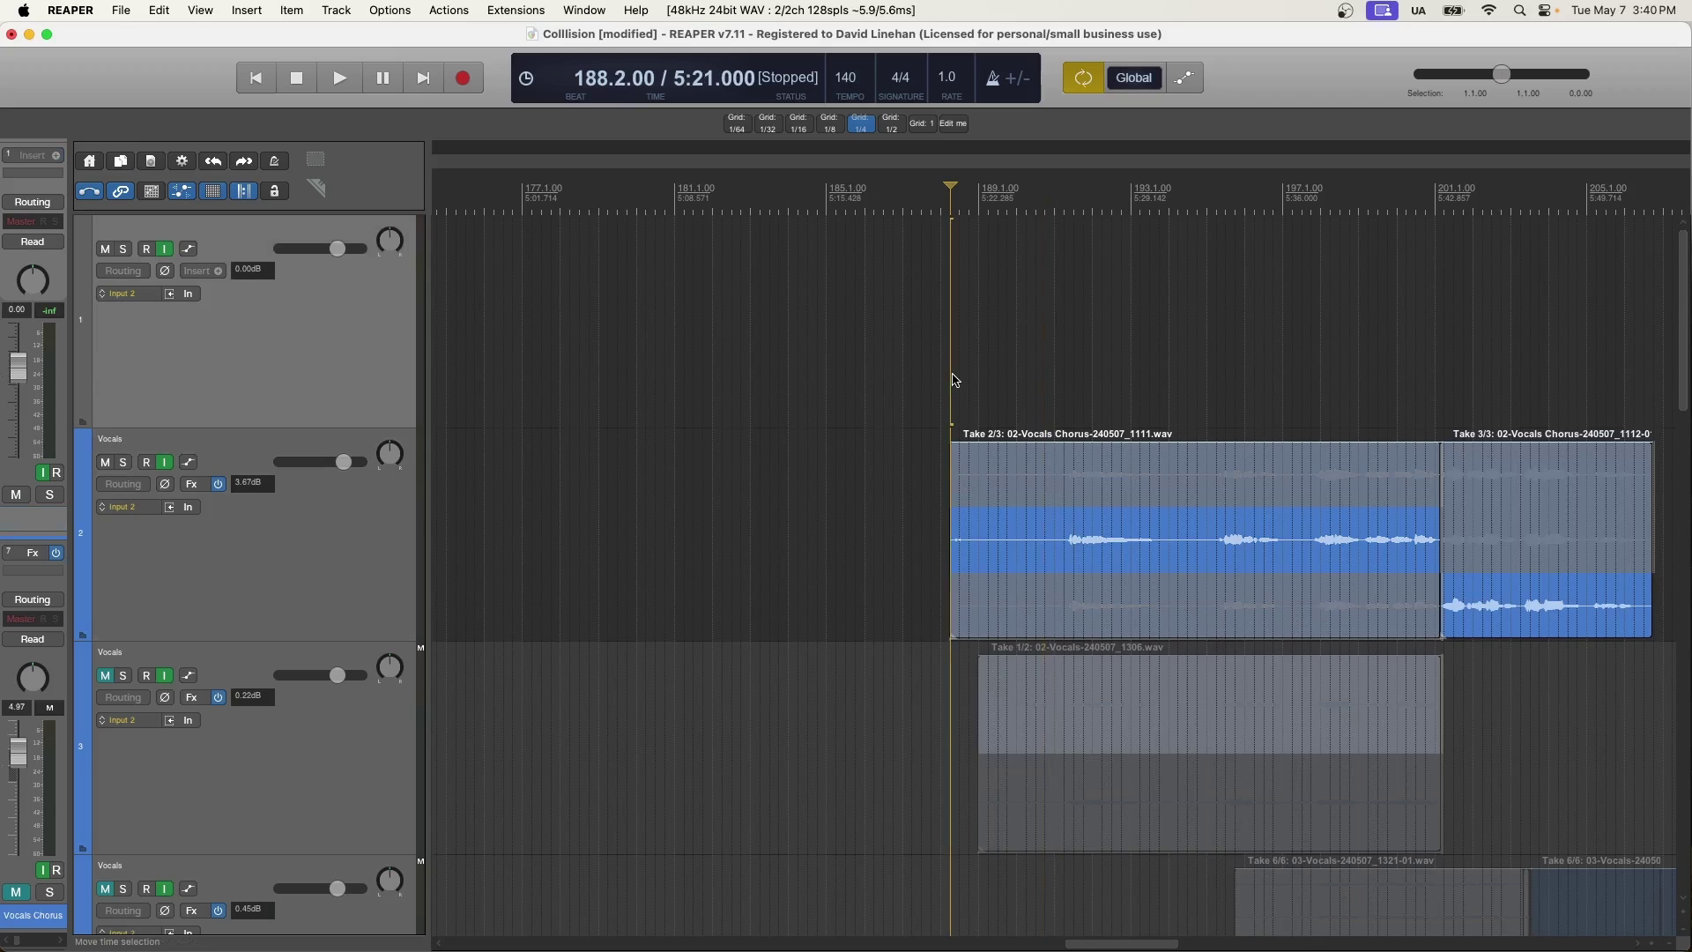
key("shift+question")
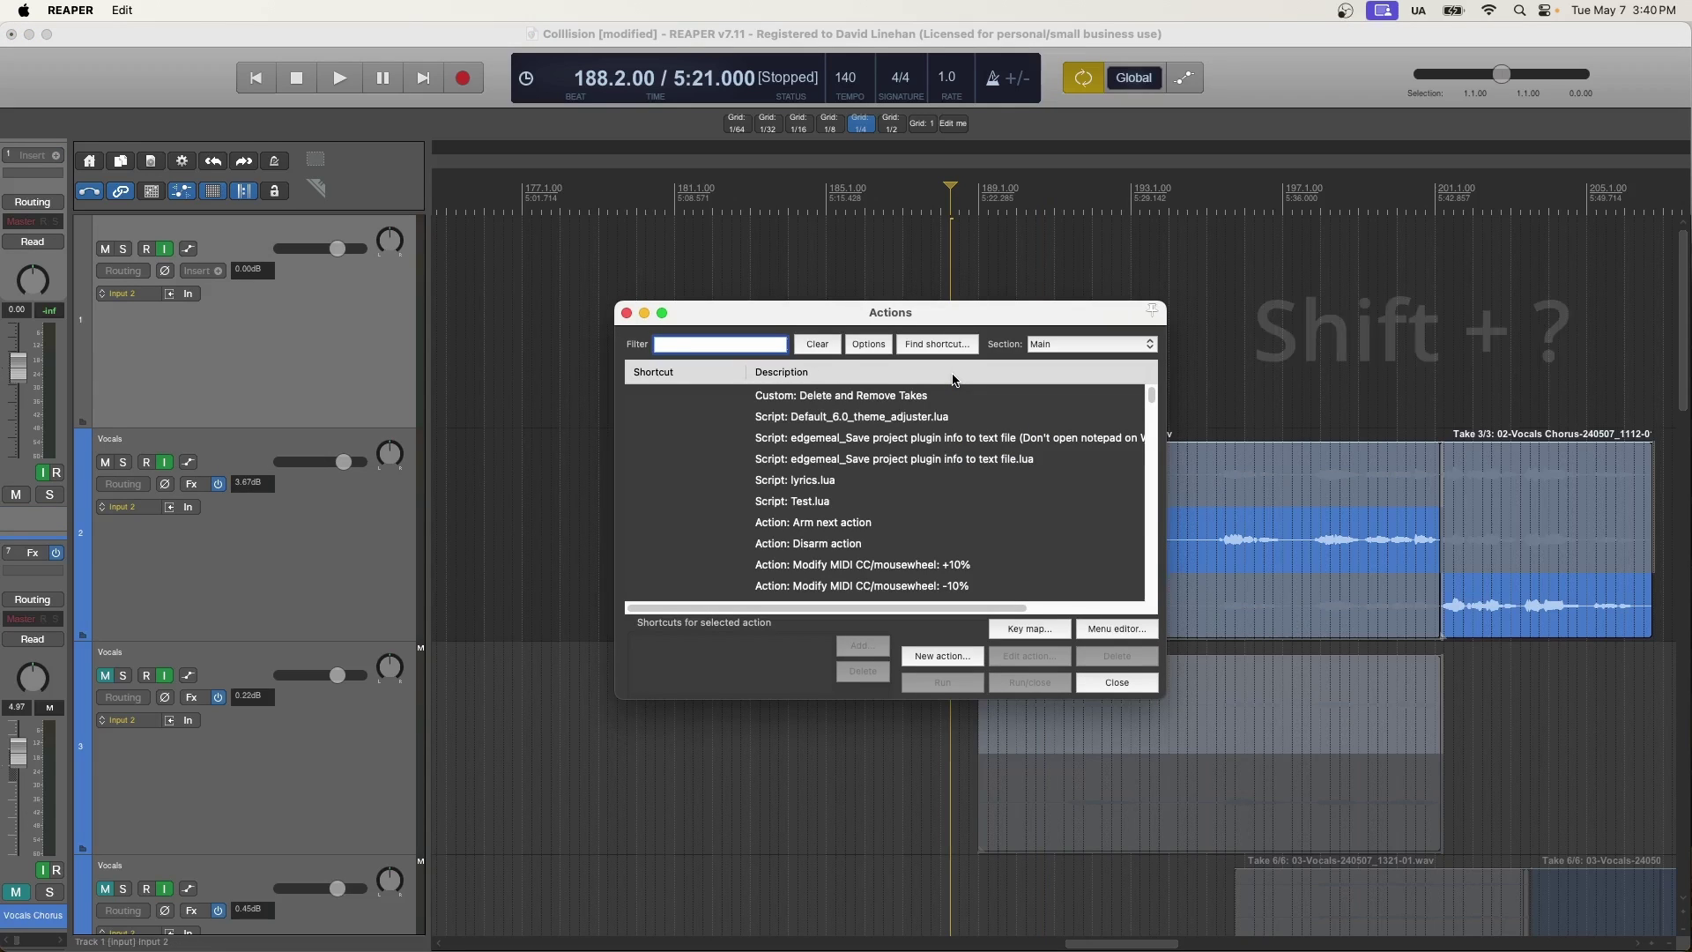
Assign shortcut X to 'Take: Delete active take from items' and close the Actions list
type("take: delete")
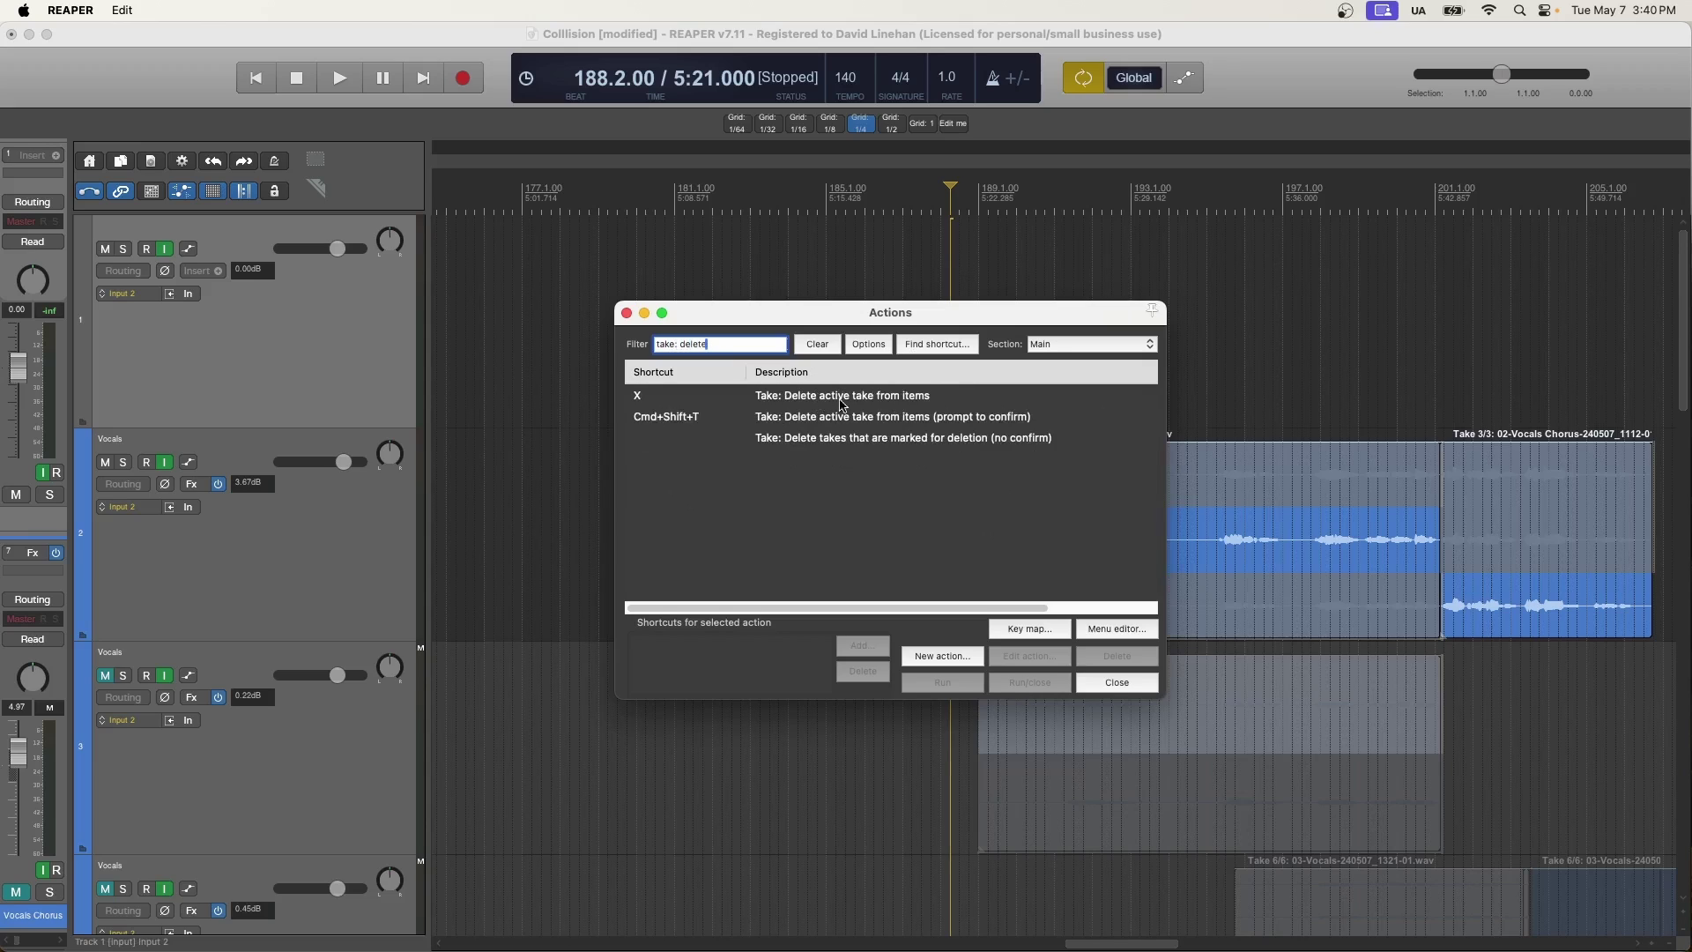
left_click(773, 398)
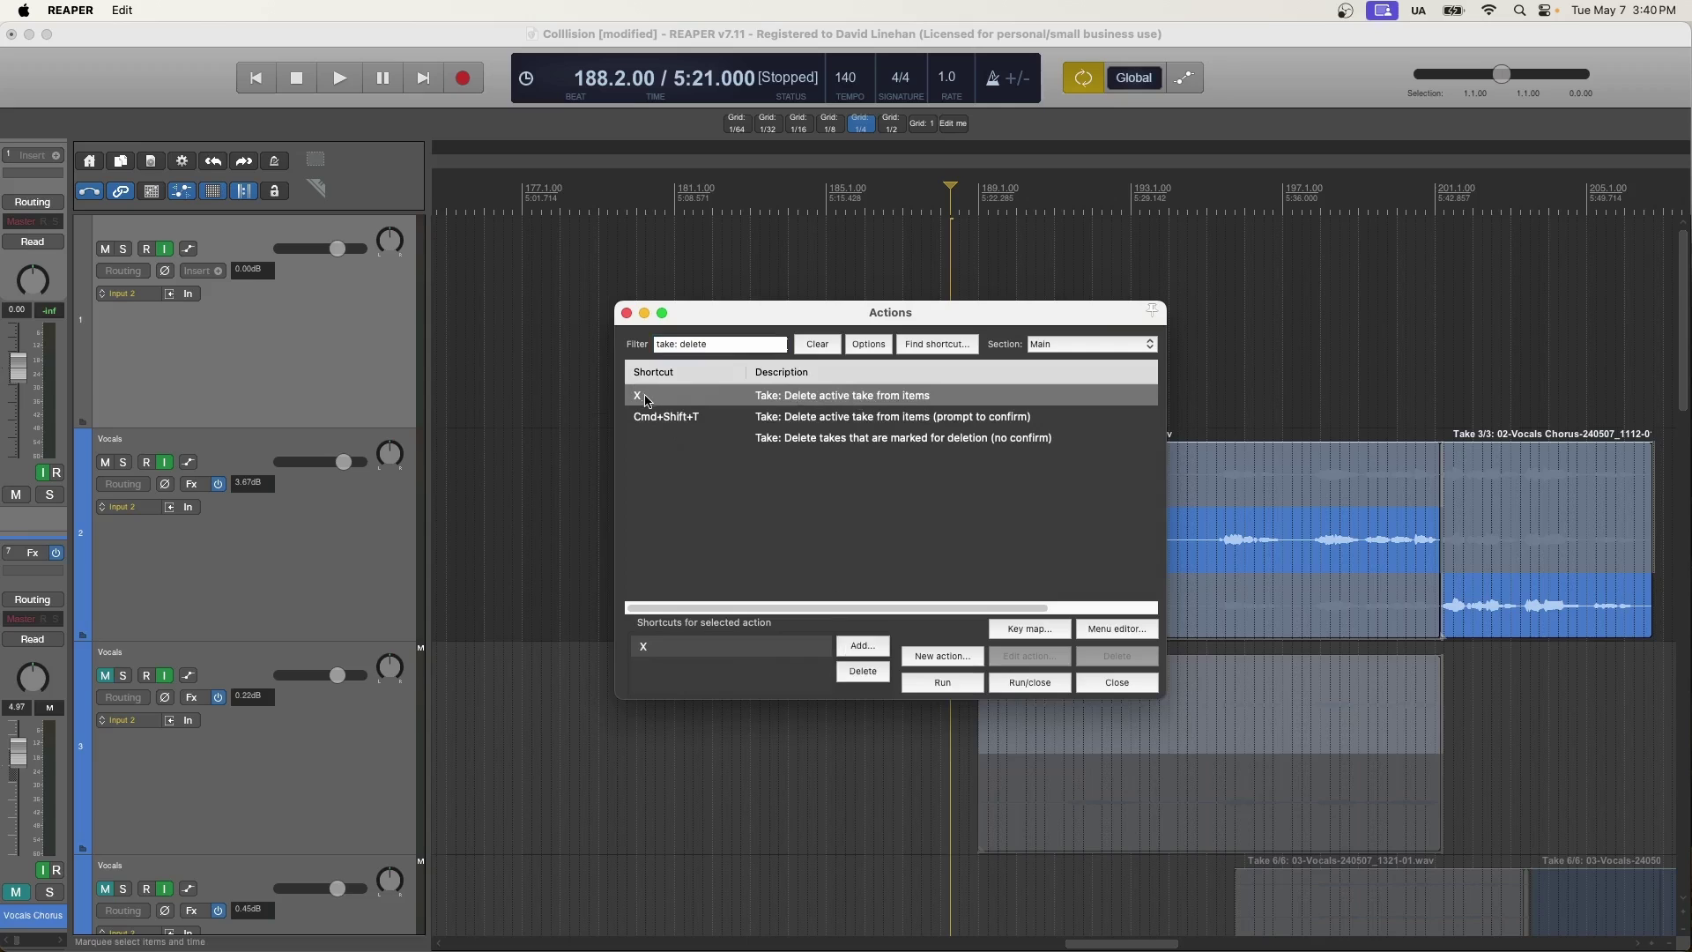
left_click(864, 644)
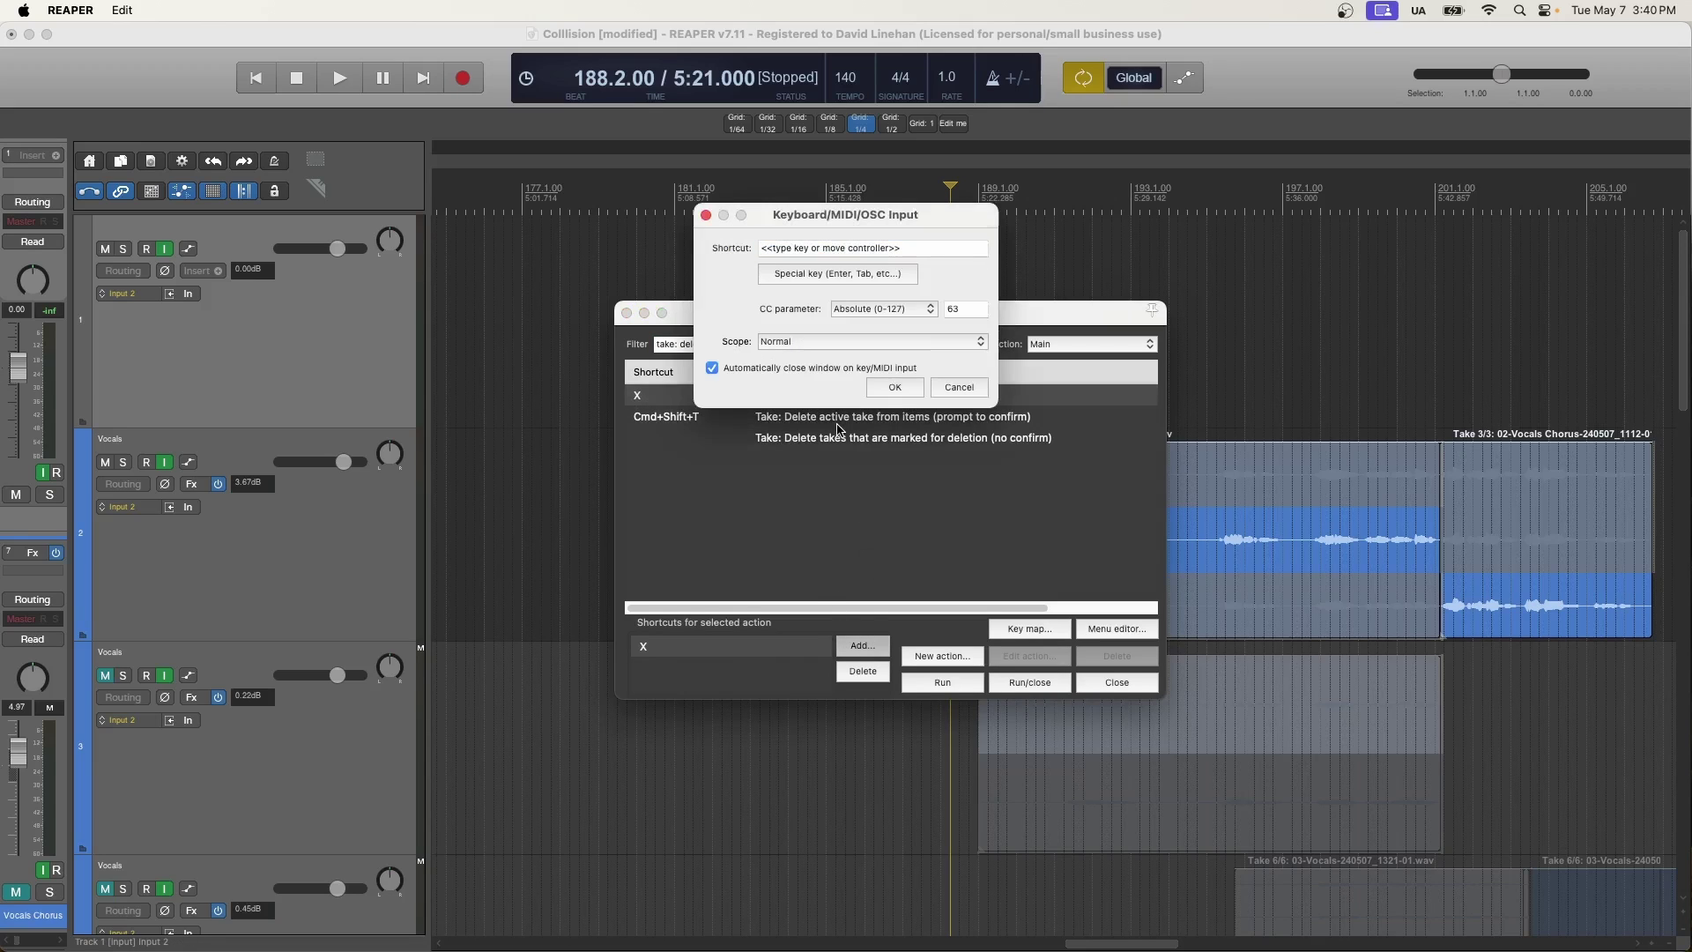
key("x")
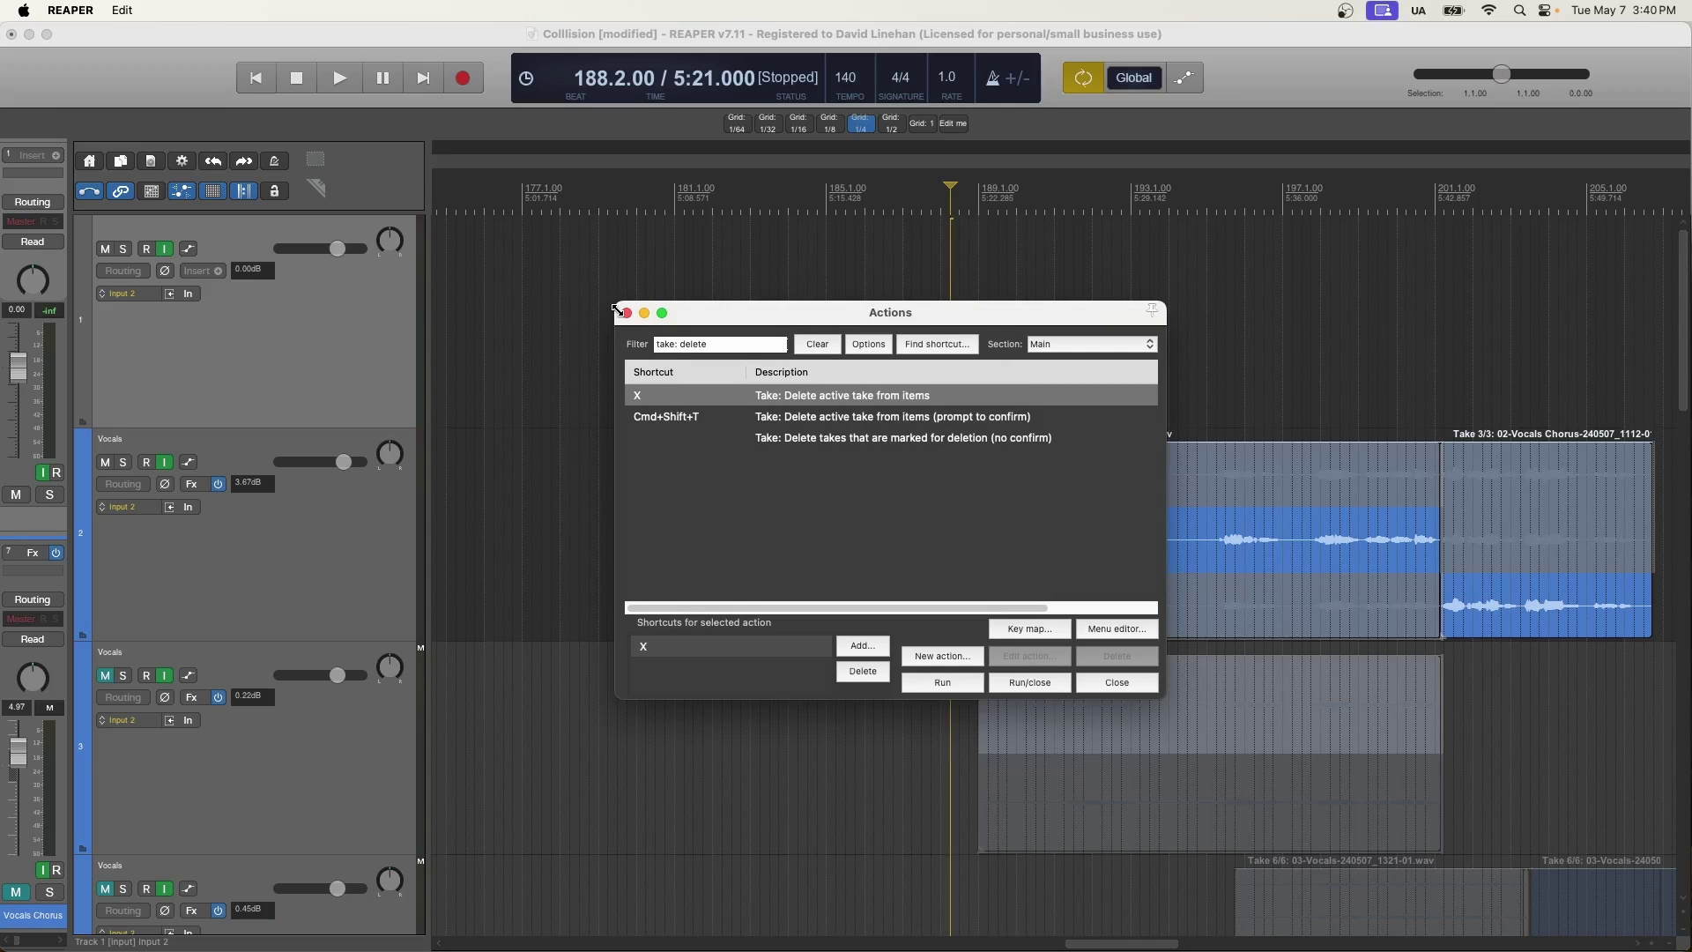
left_click(626, 313)
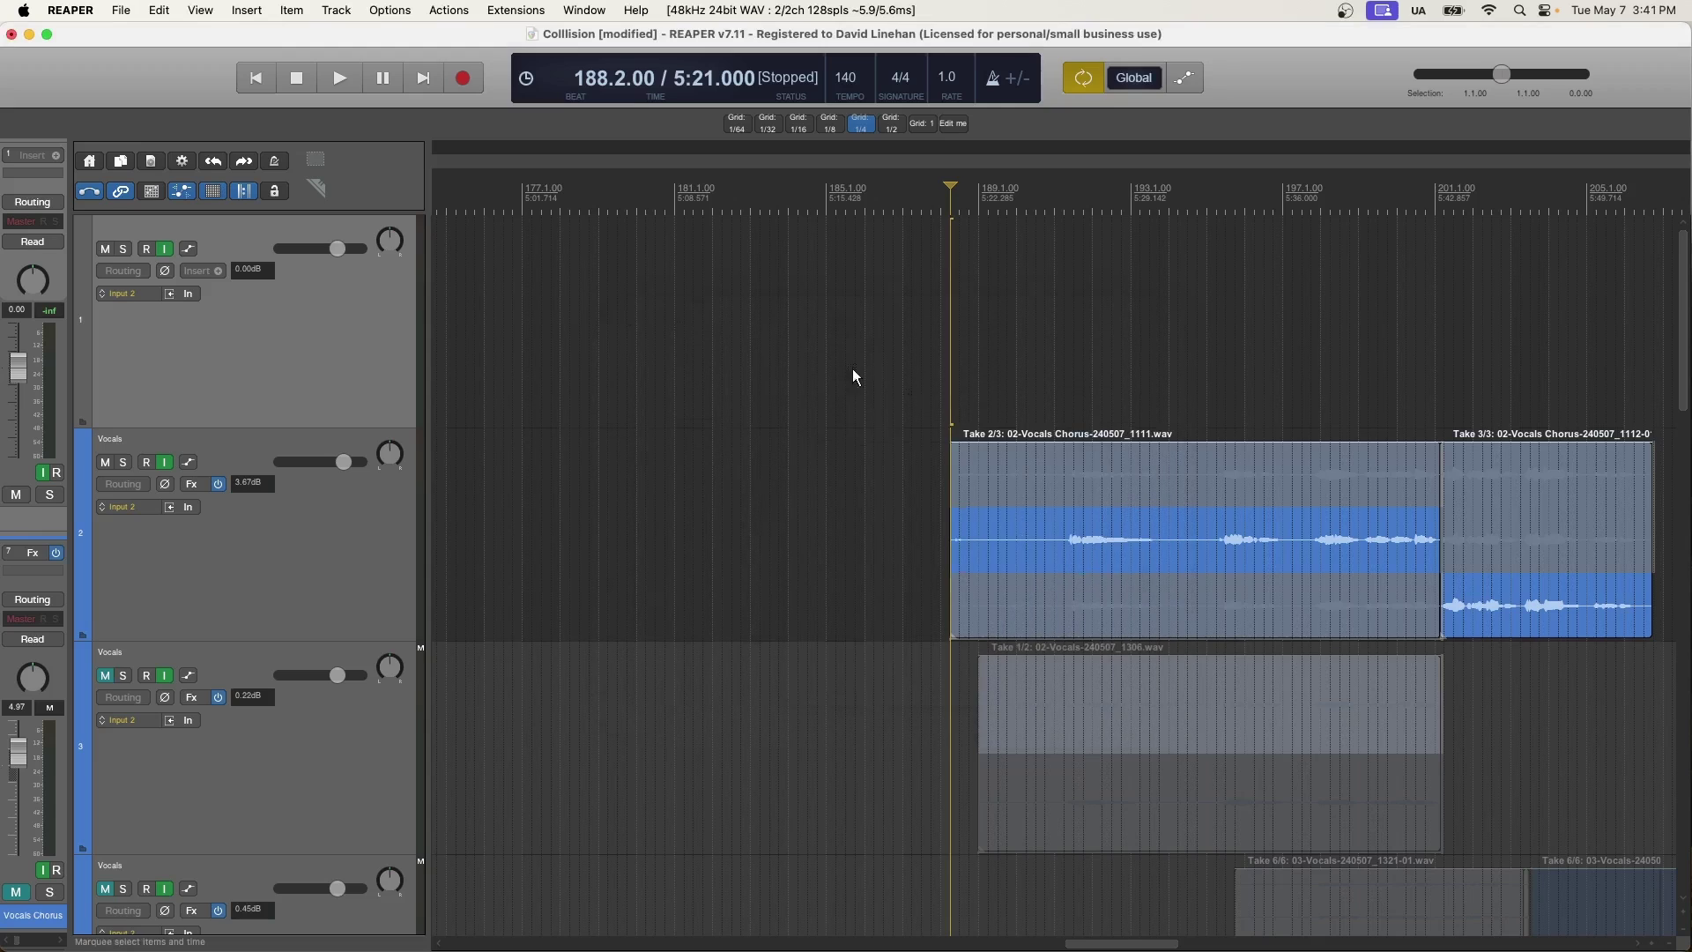
left_click(1023, 476)
Delete the _1111 take's audio from the chorus item and make the empty Take 2/3 active
left_click(1017, 540)
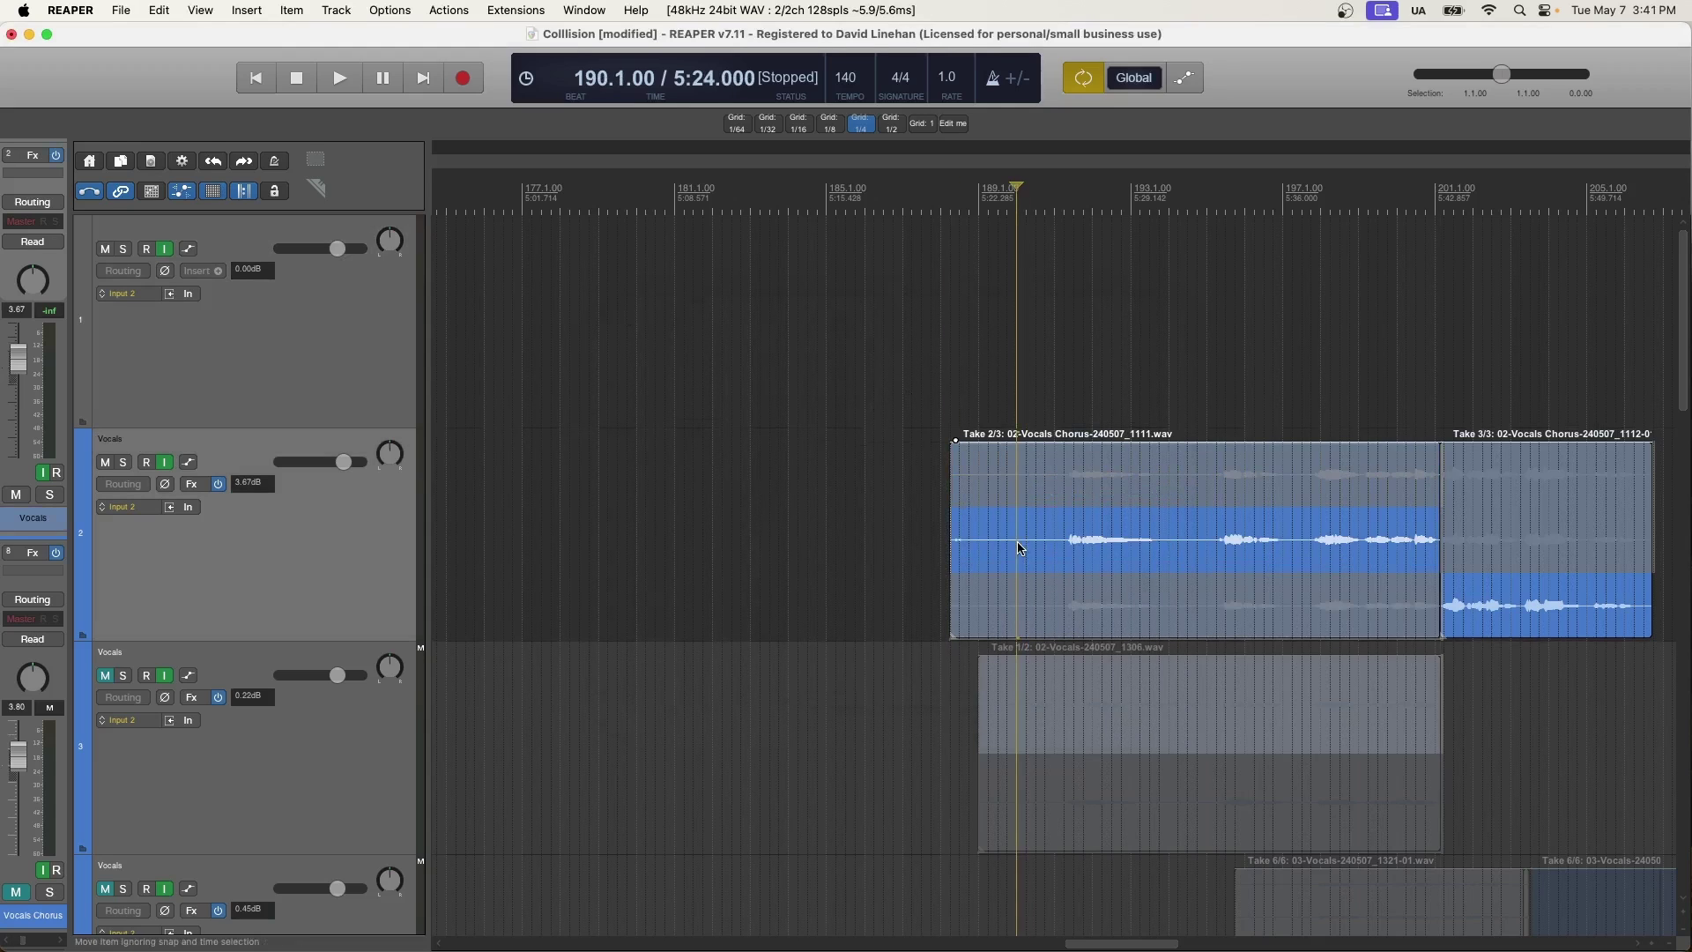
key("shift+t")
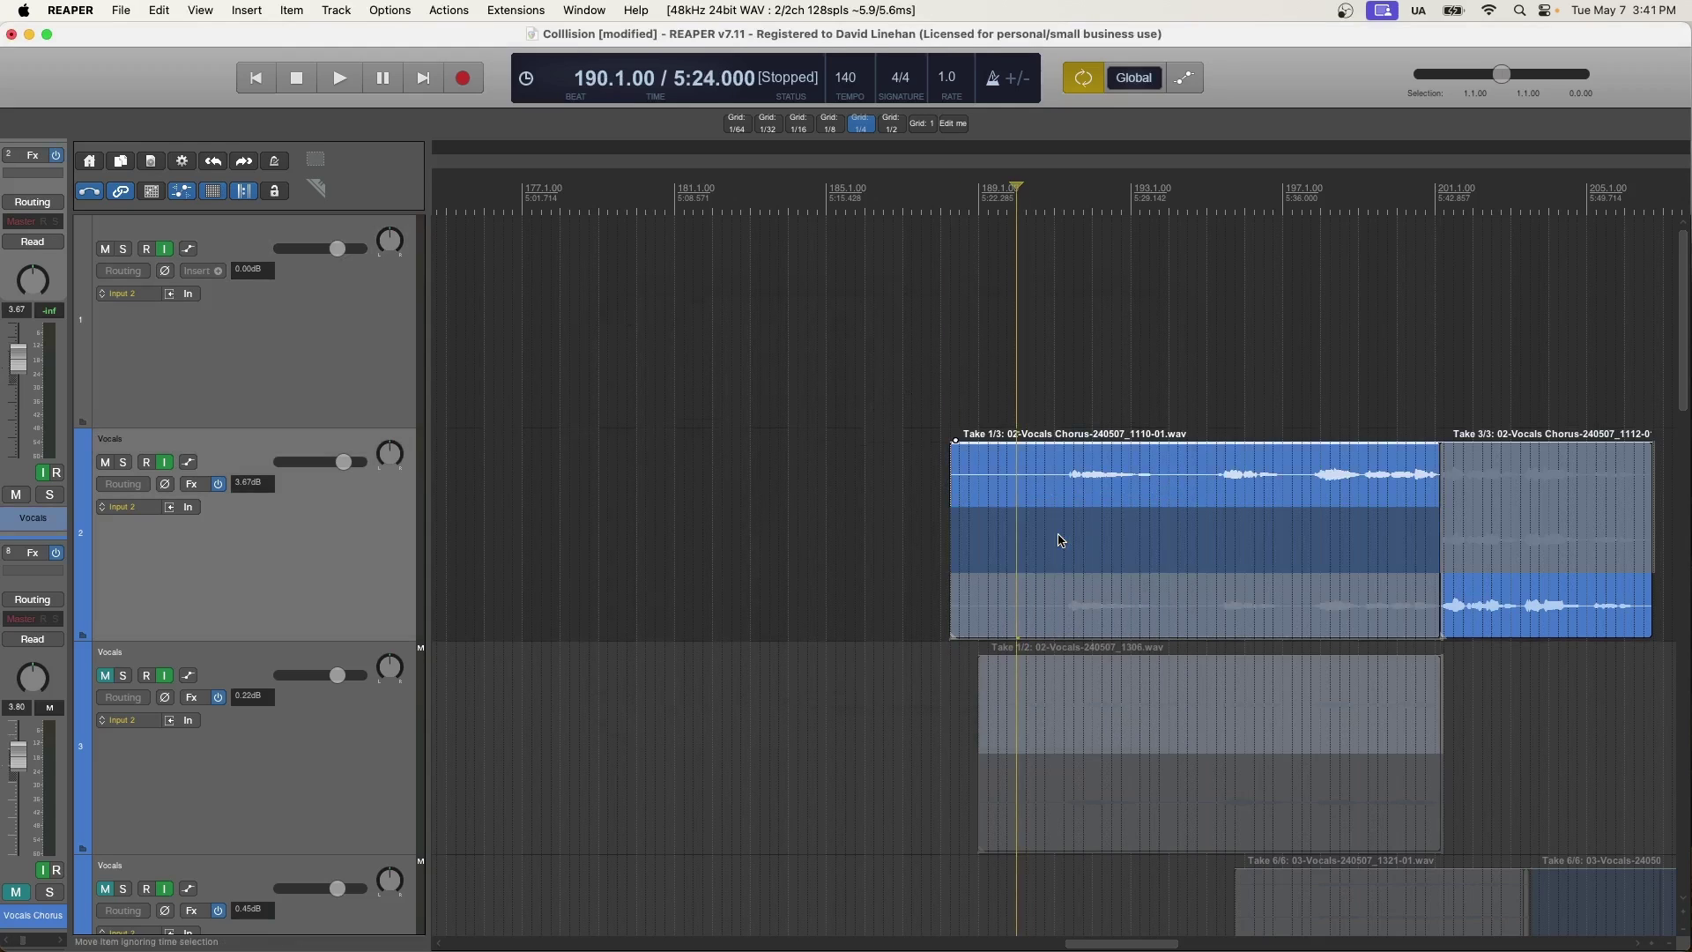
left_click(1061, 540)
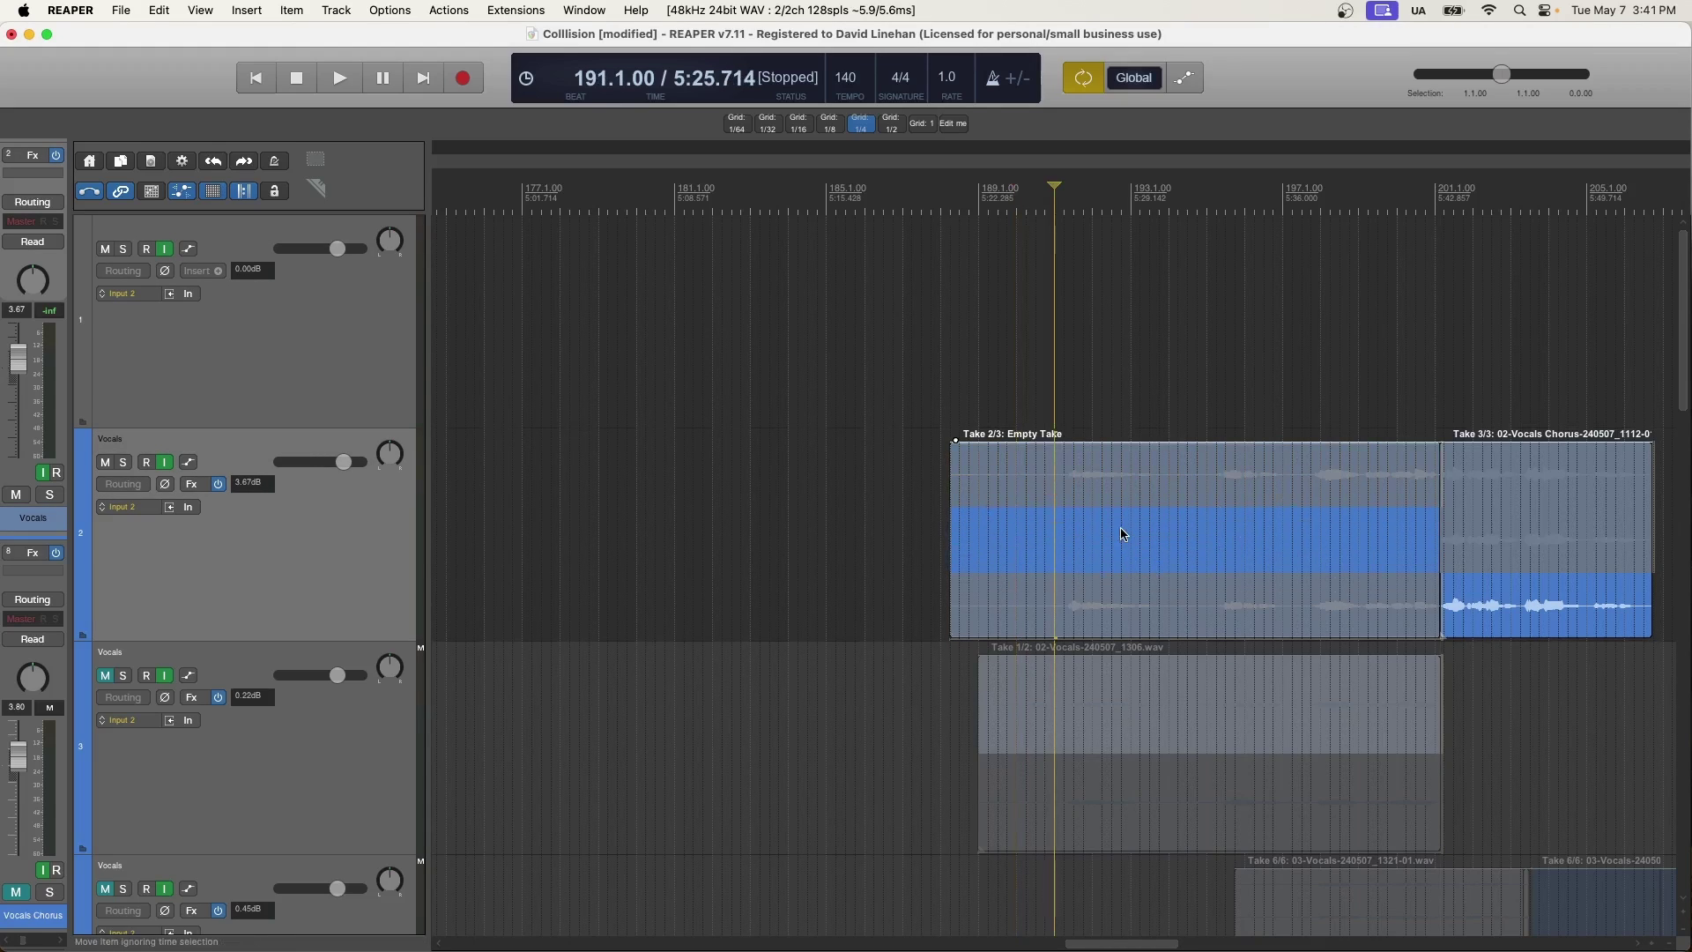
Toggle Display empty takes off and back on, then put the edit position at 188.2.00
left_click(385, 9)
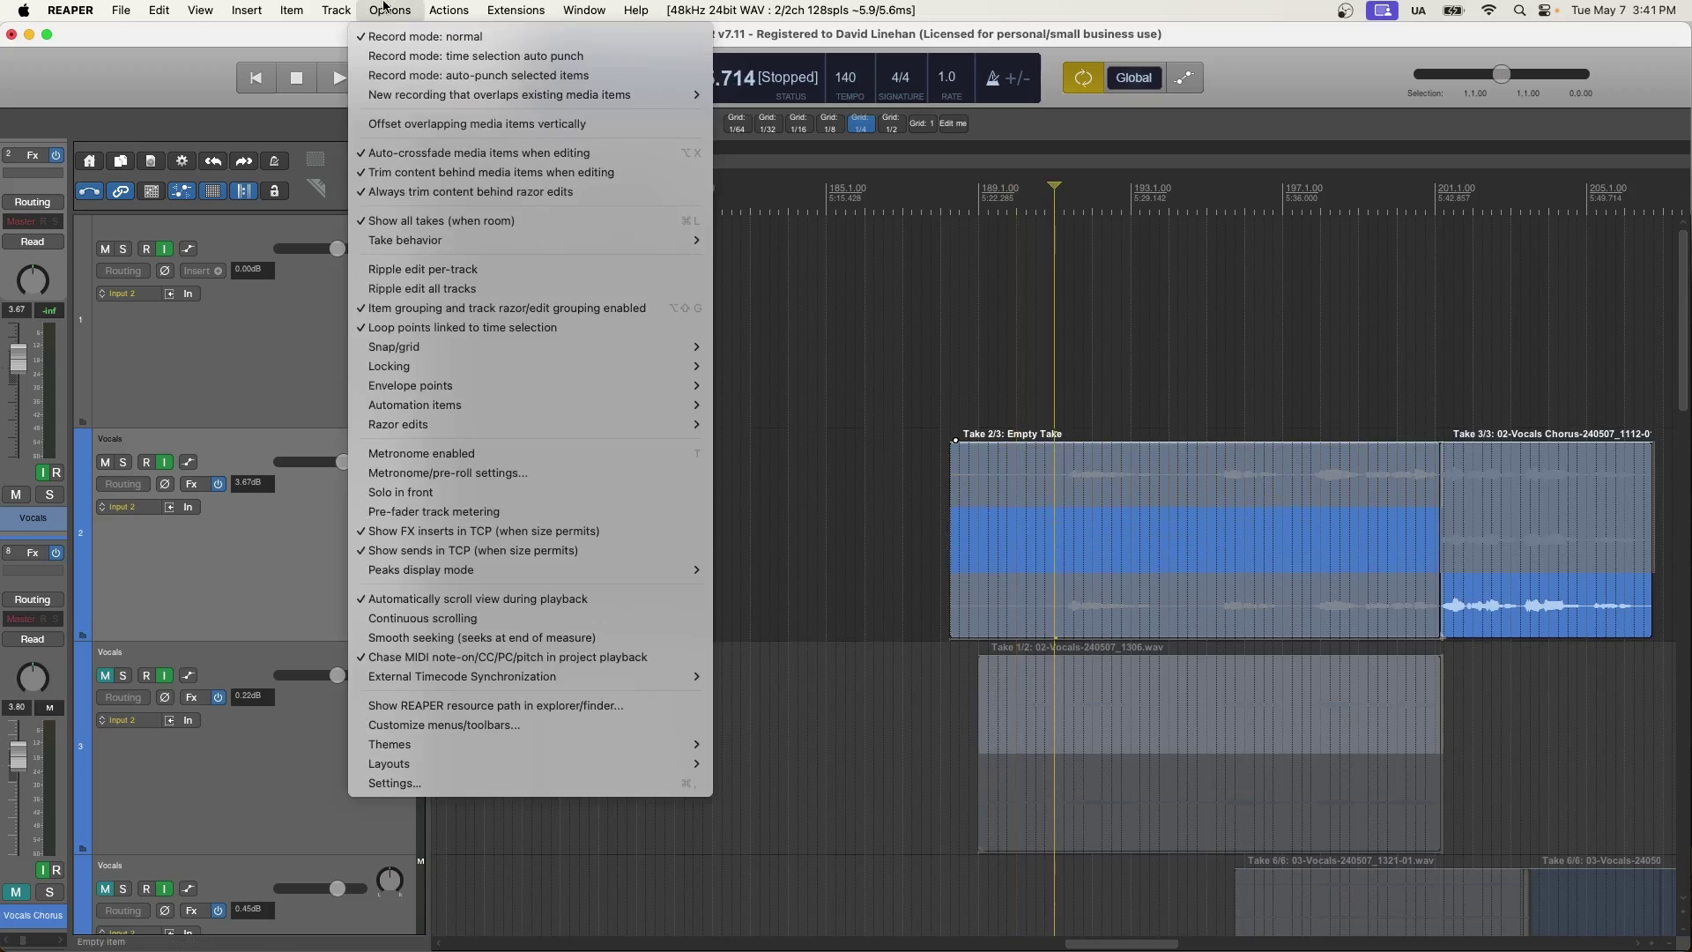
mouse_move(444, 239)
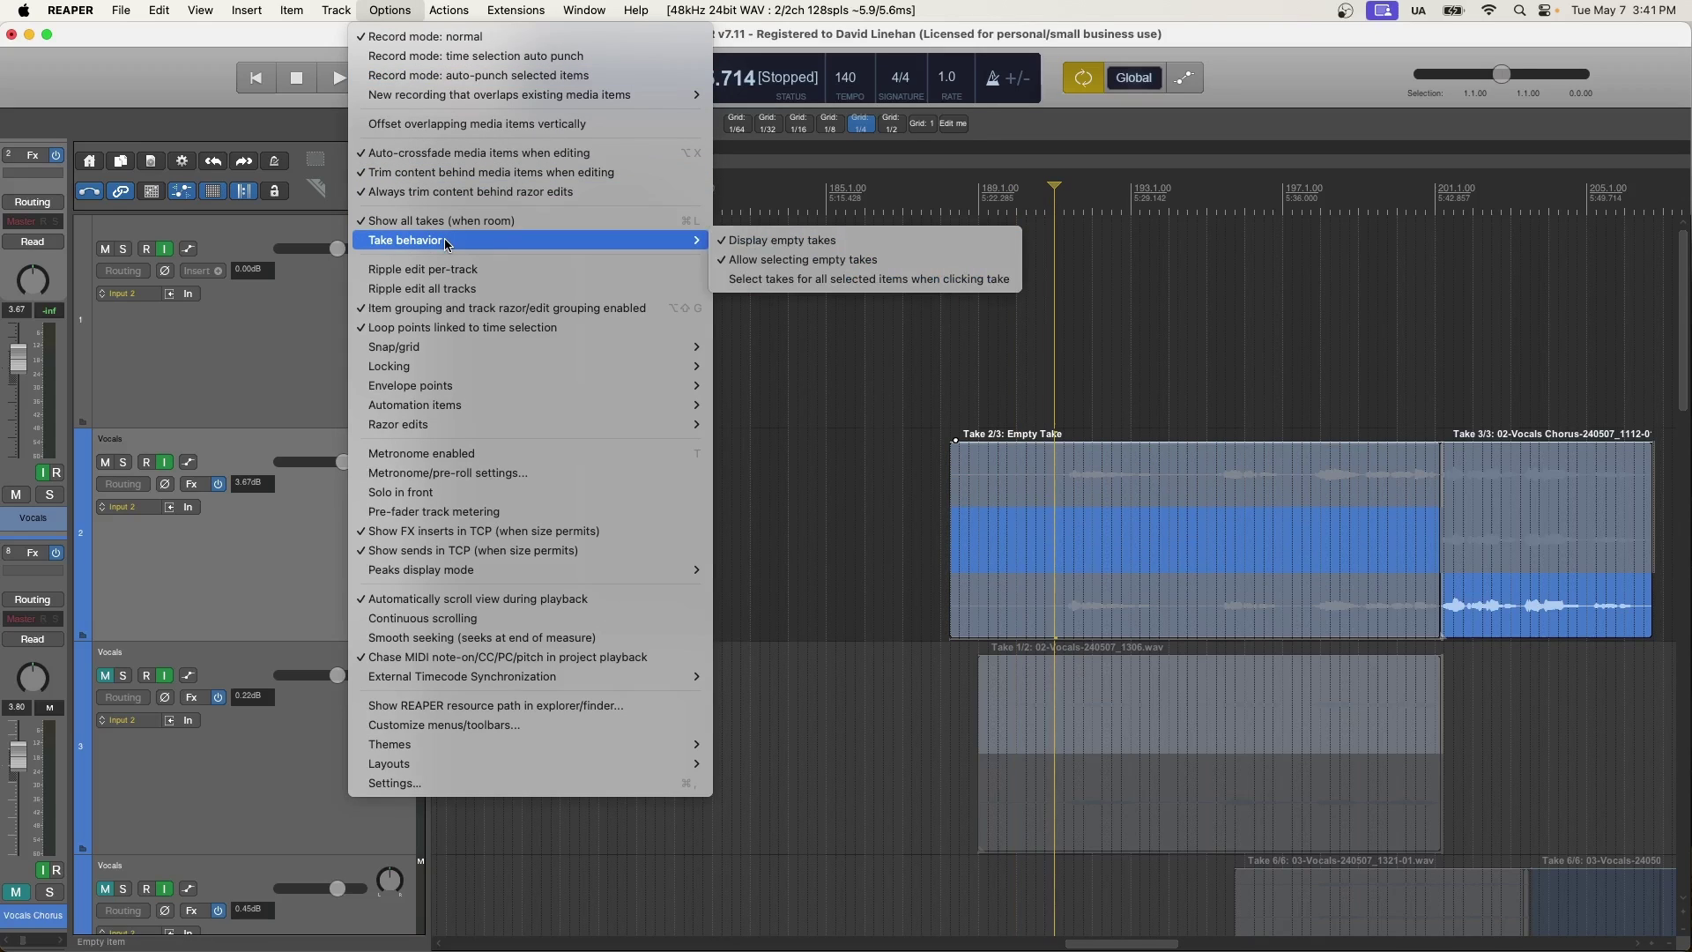
left_click(737, 248)
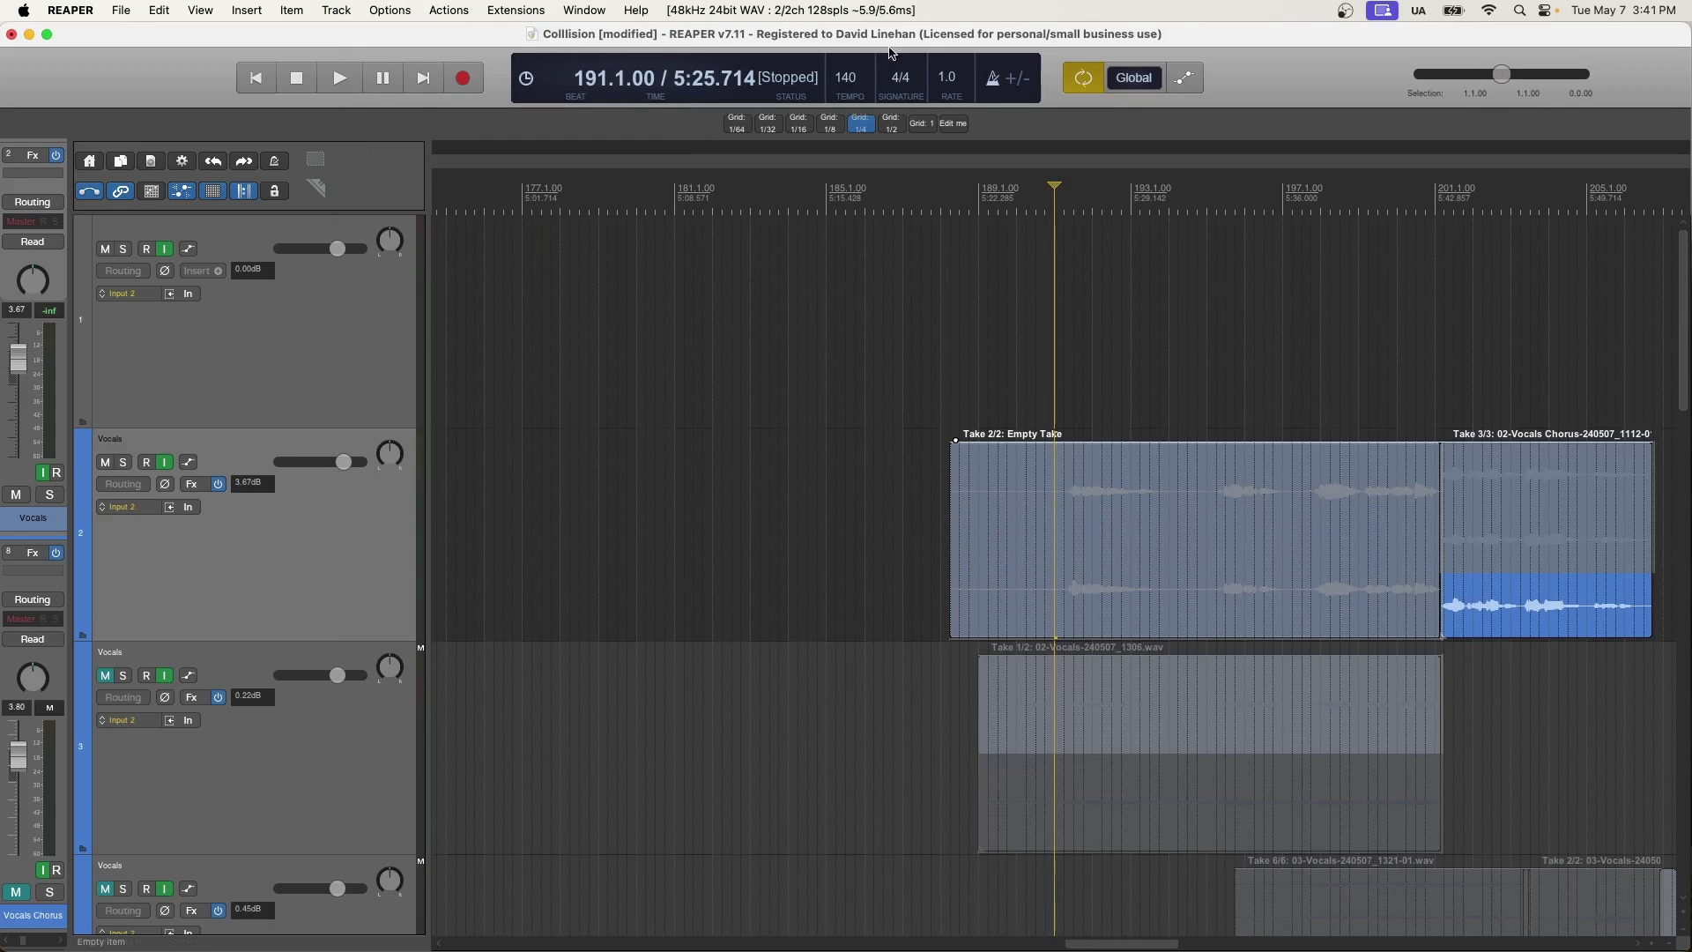
left_click(401, 11)
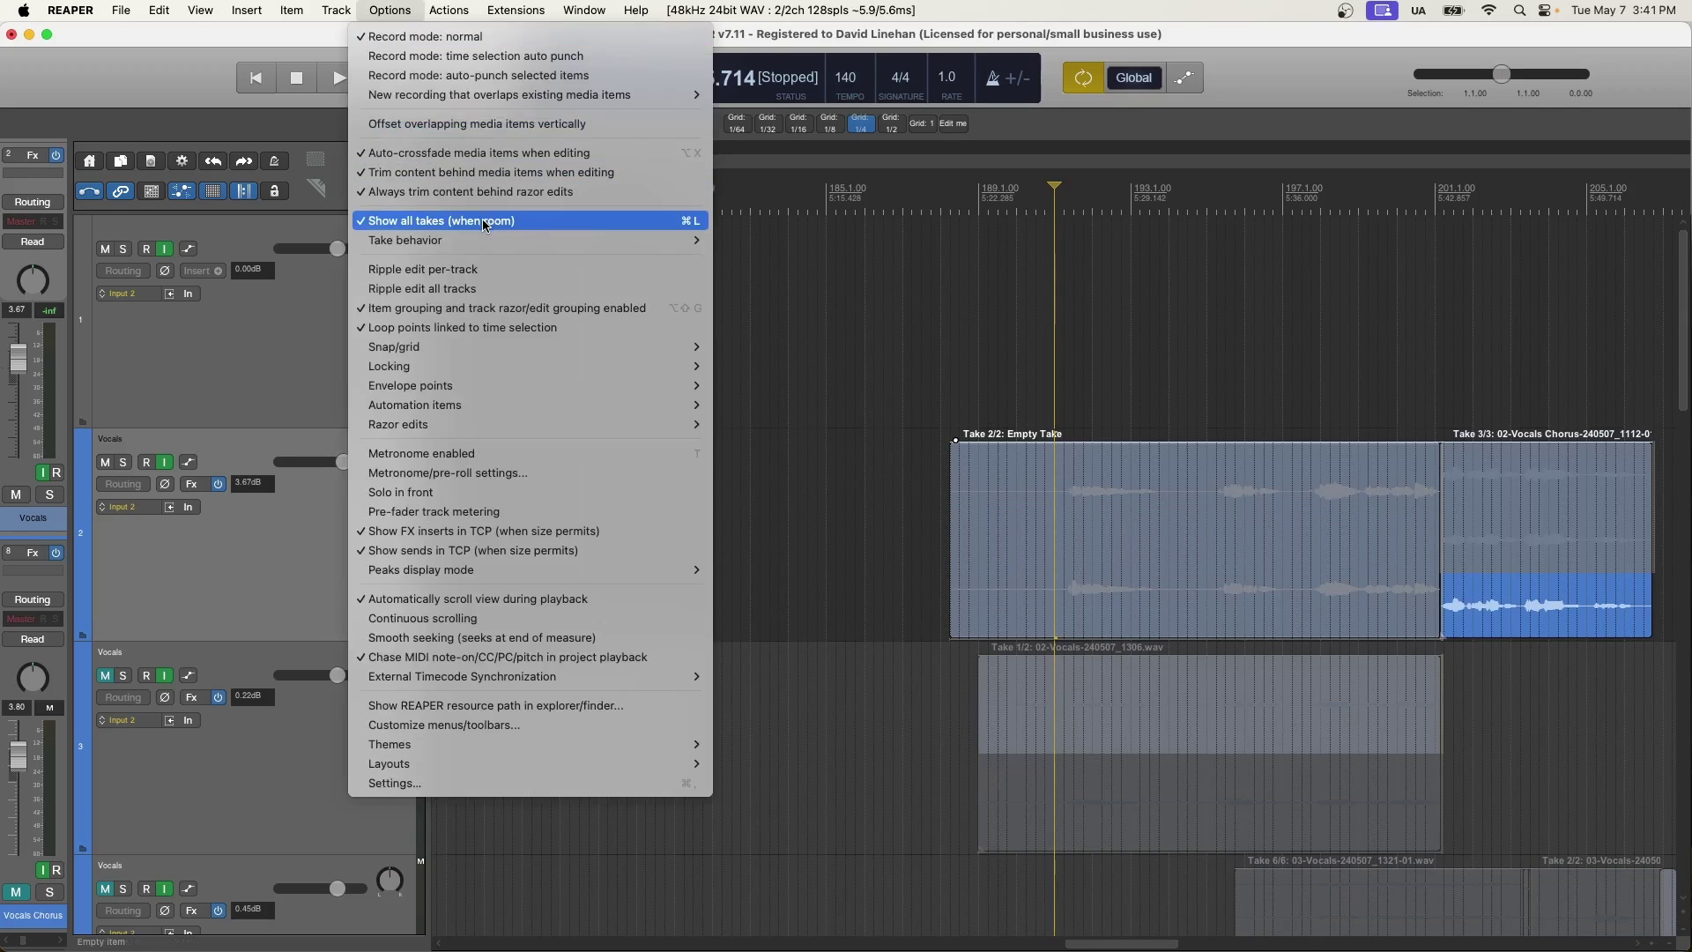
mouse_move(494, 239)
left_click(737, 259)
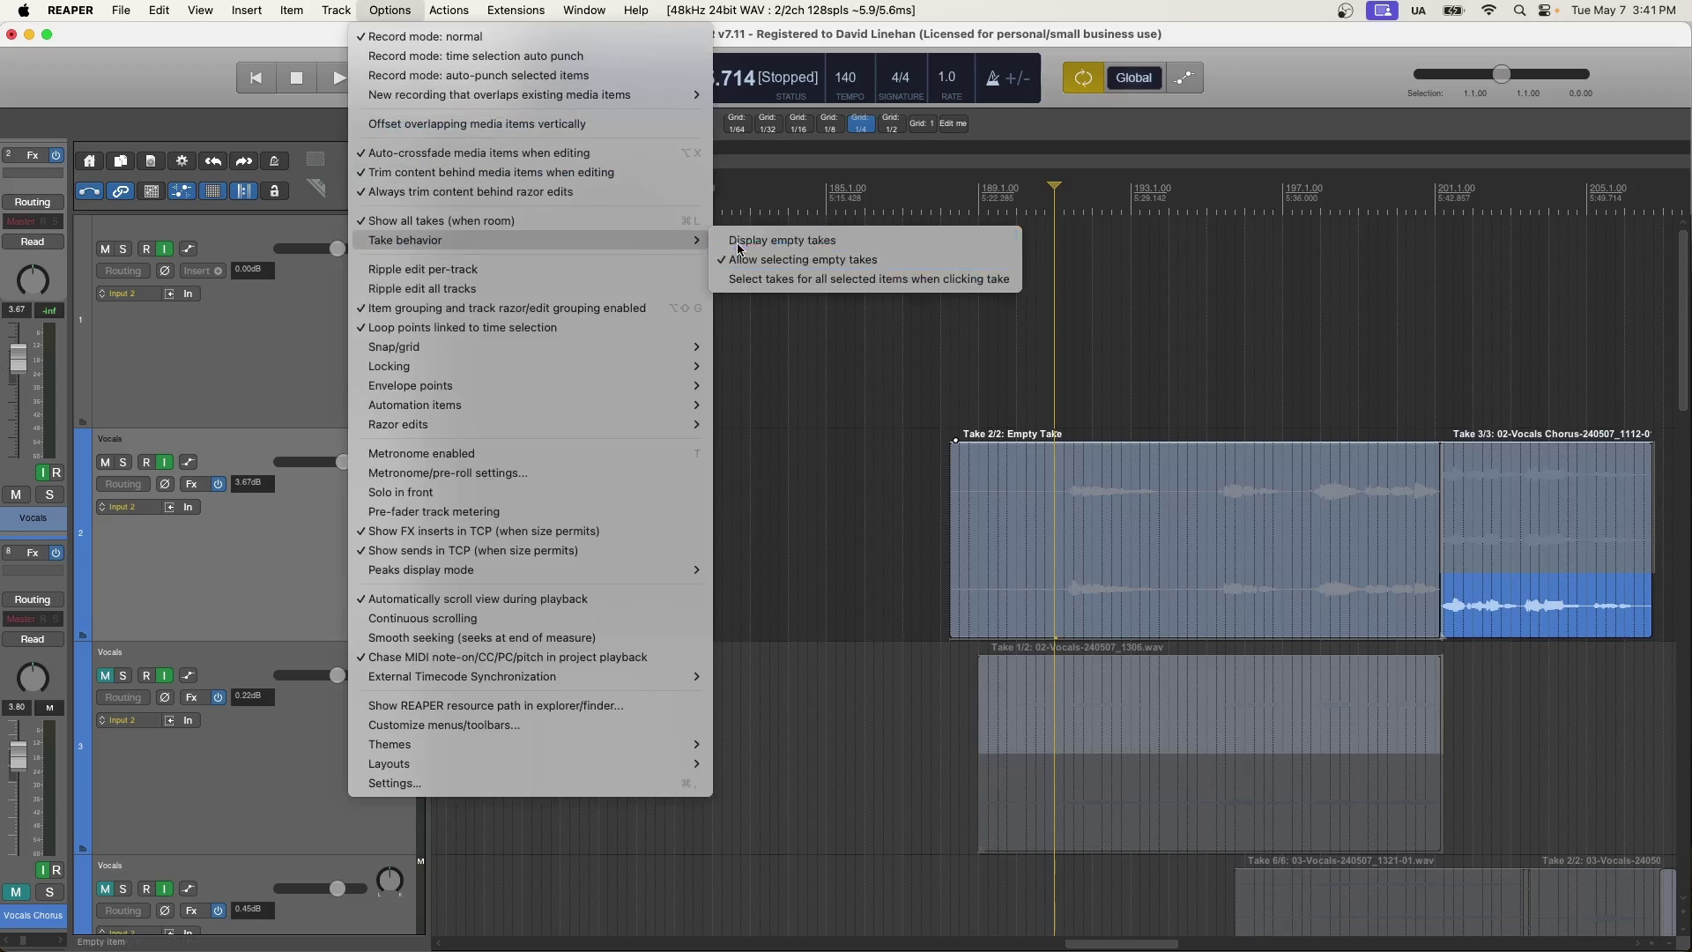
left_click(996, 531)
left_click(952, 404)
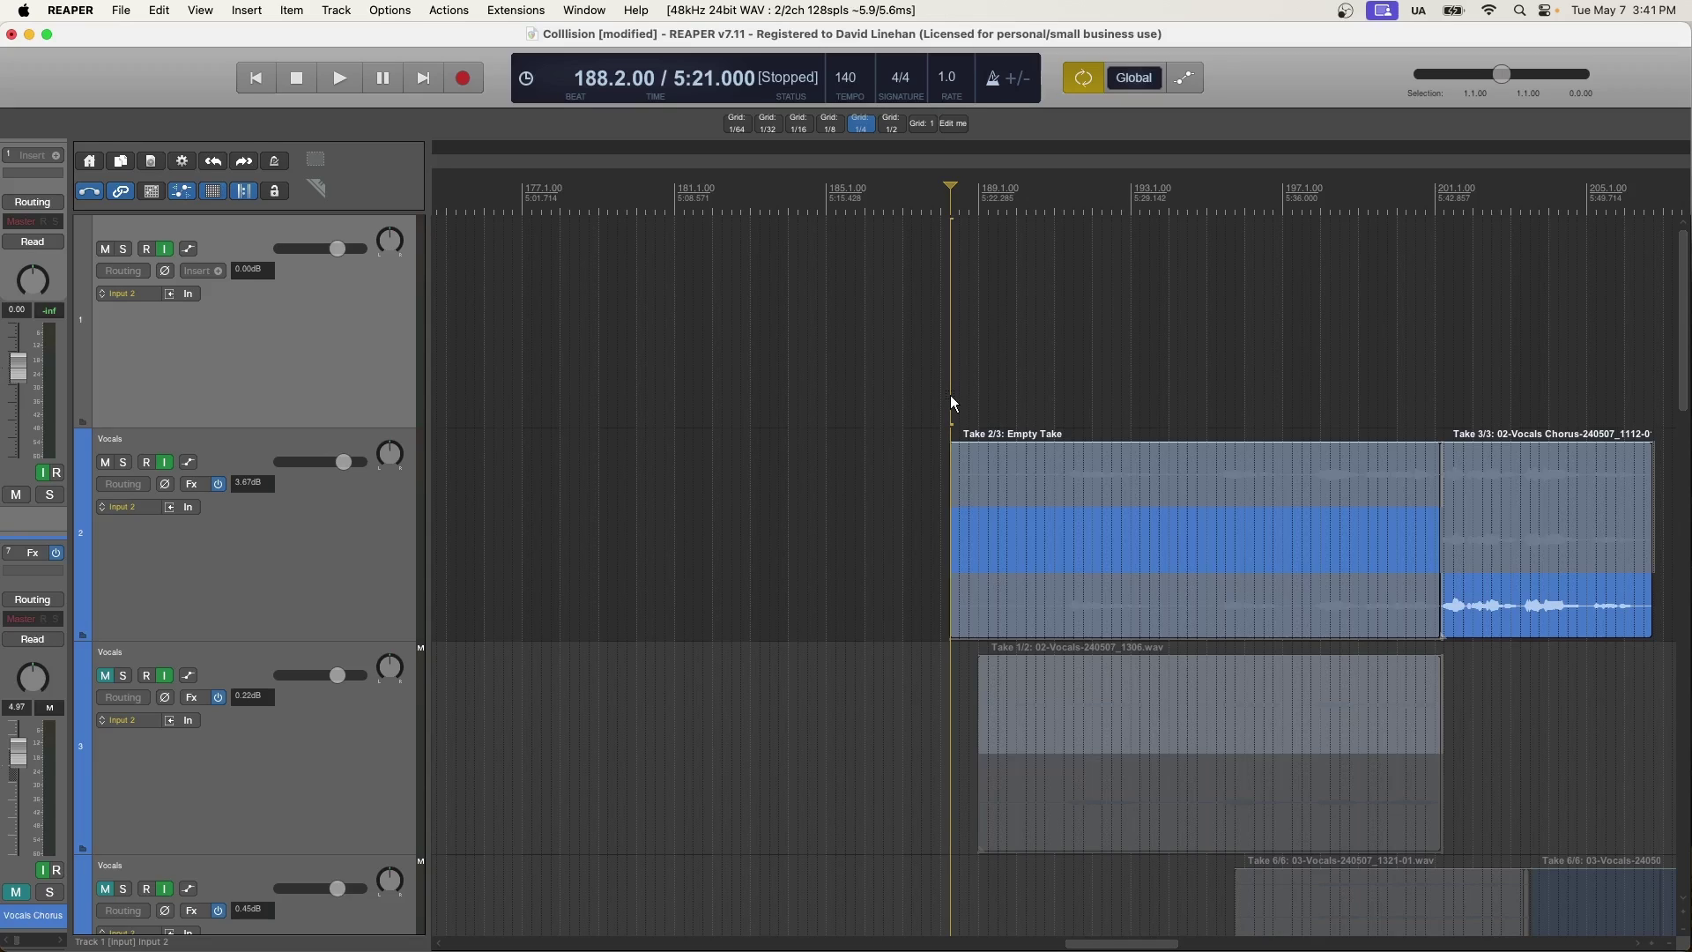
Start a new custom action named 'Delete and Remove Take'
key("question")
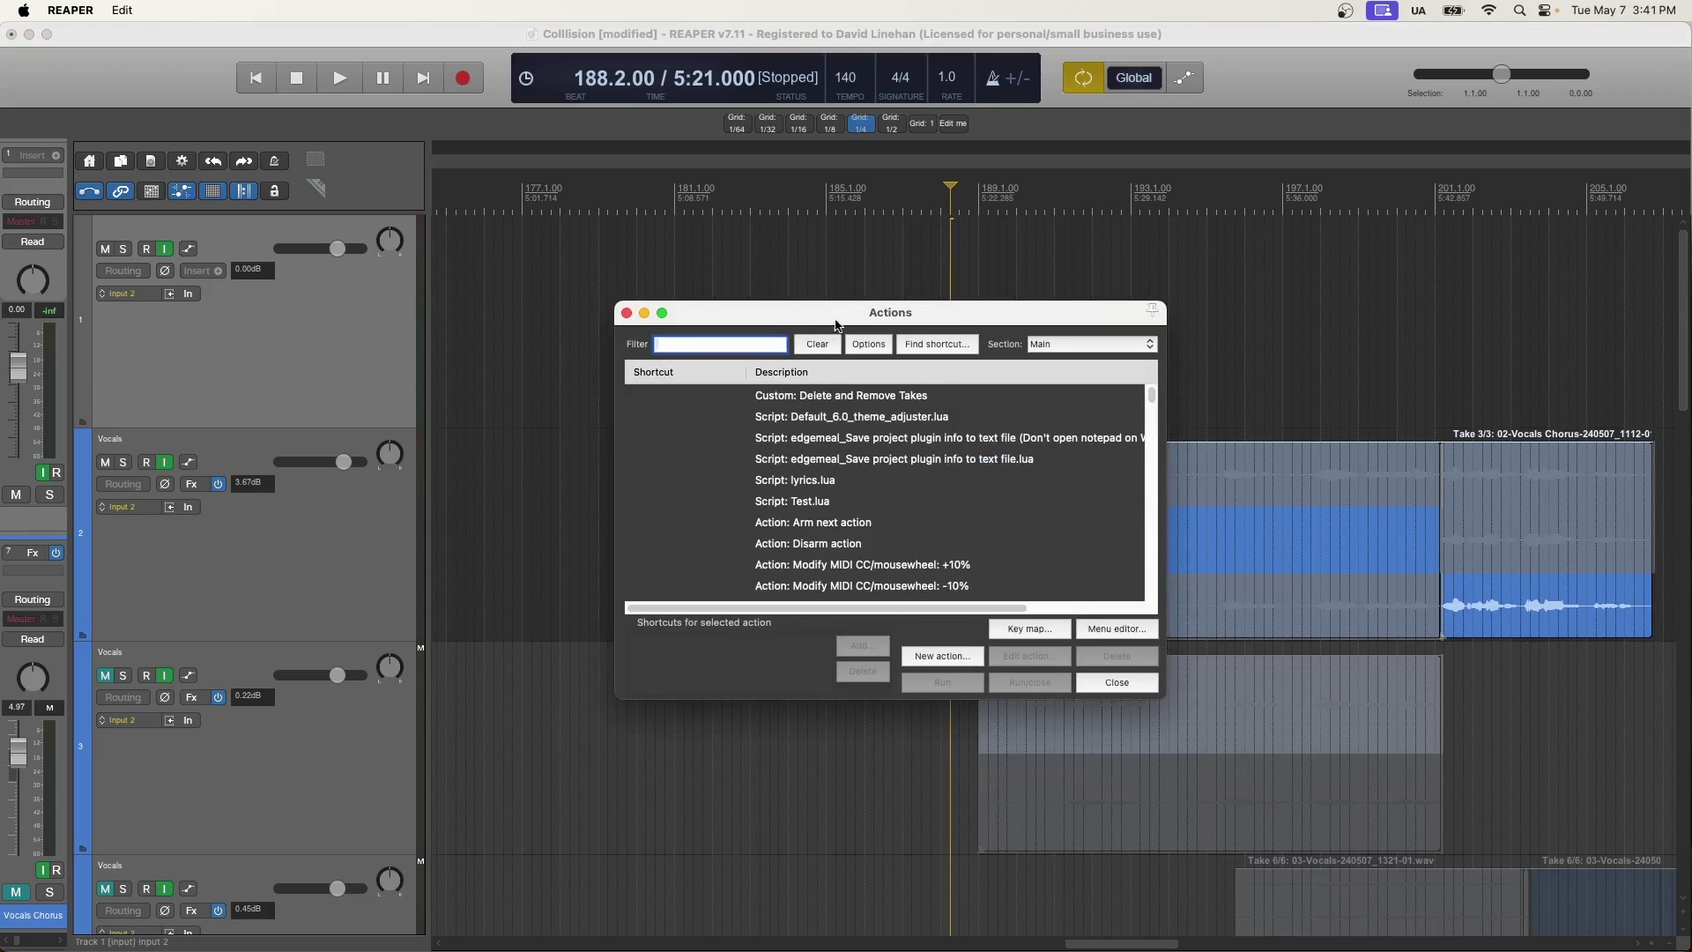
left_click(951, 656)
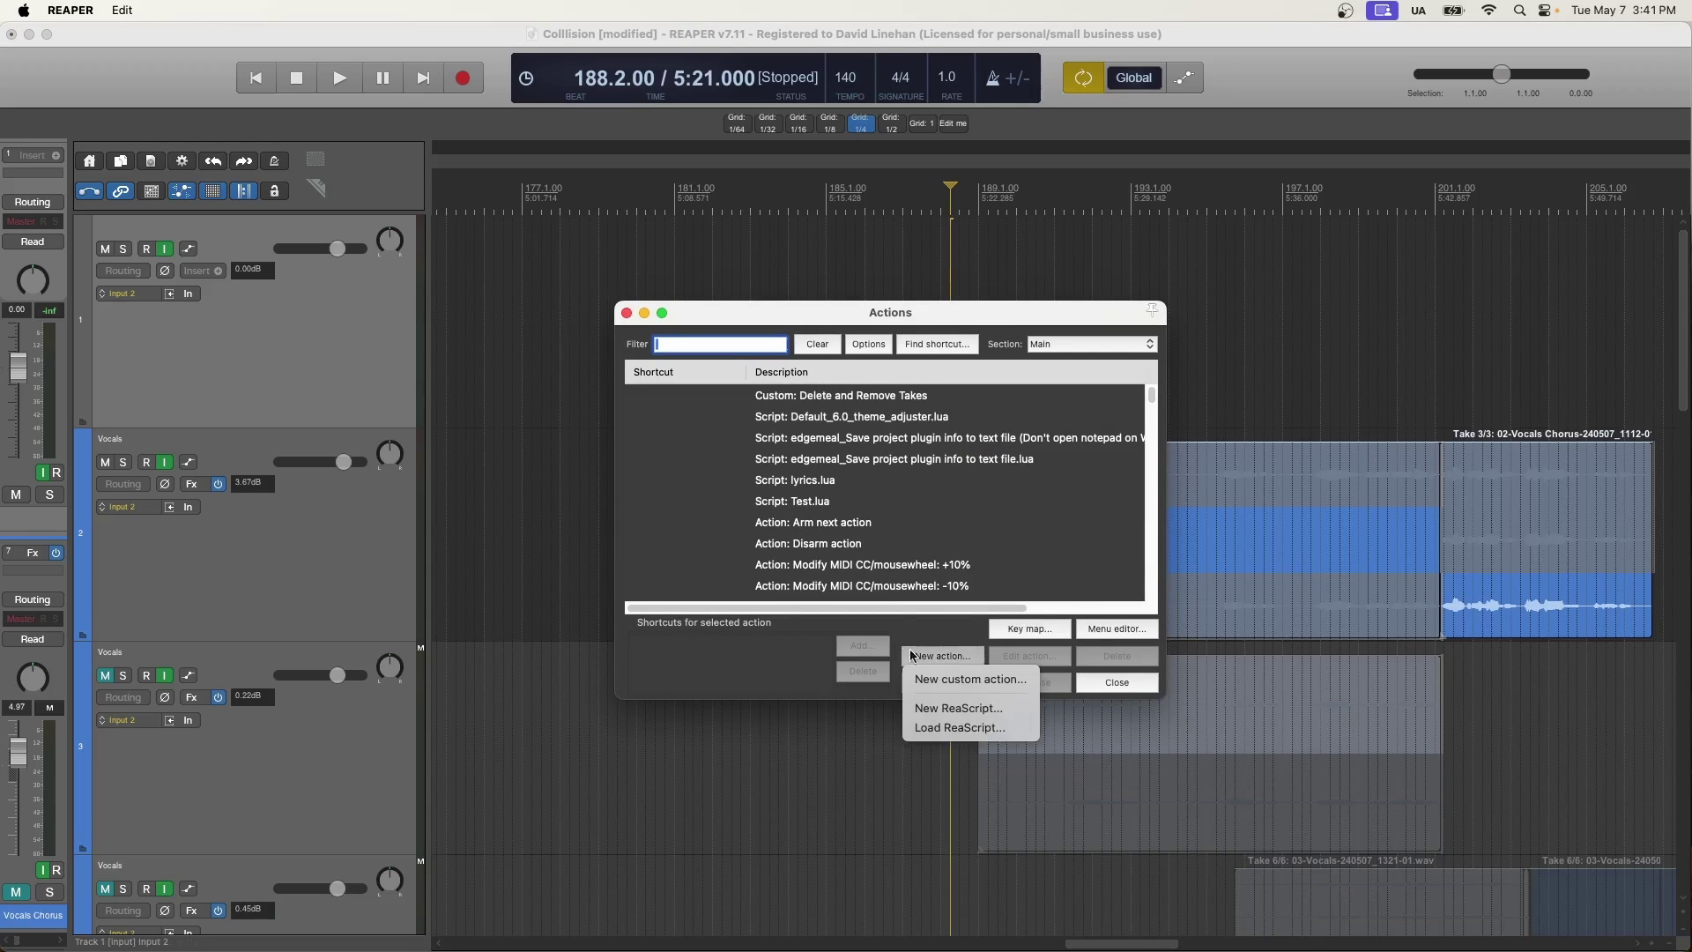
left_click(969, 679)
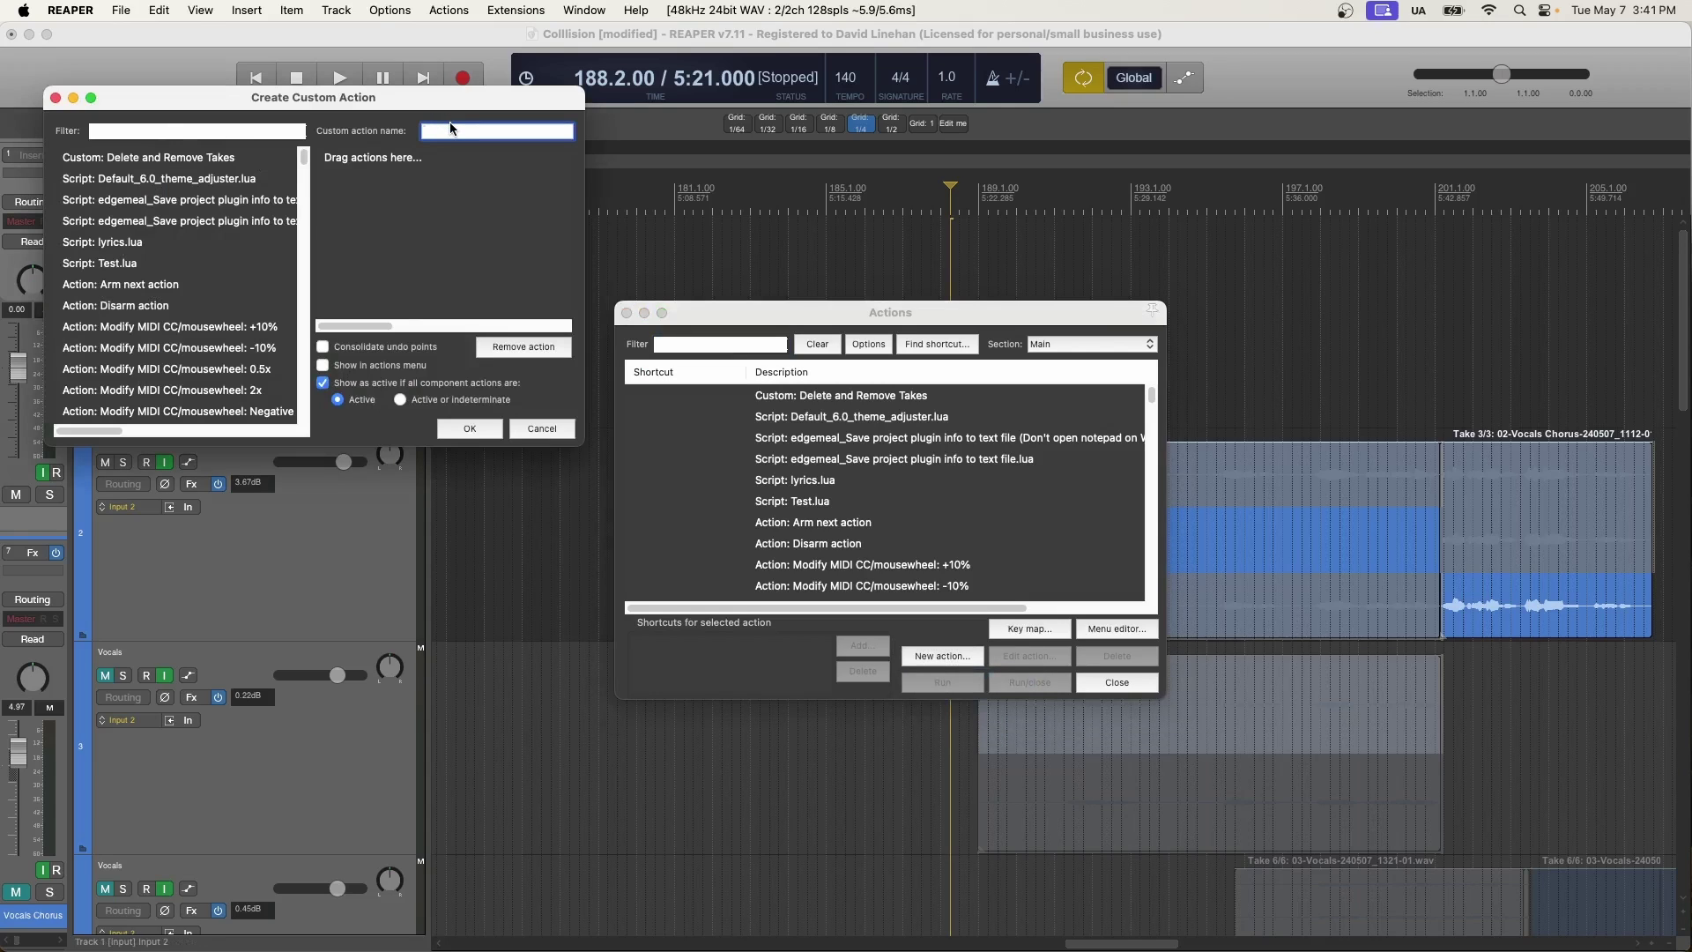
type("Delete and Remove Take")
Add 'Take: Delete active take from items' and 'Item: Remove all empty takes' to it, then save
left_click(197, 131)
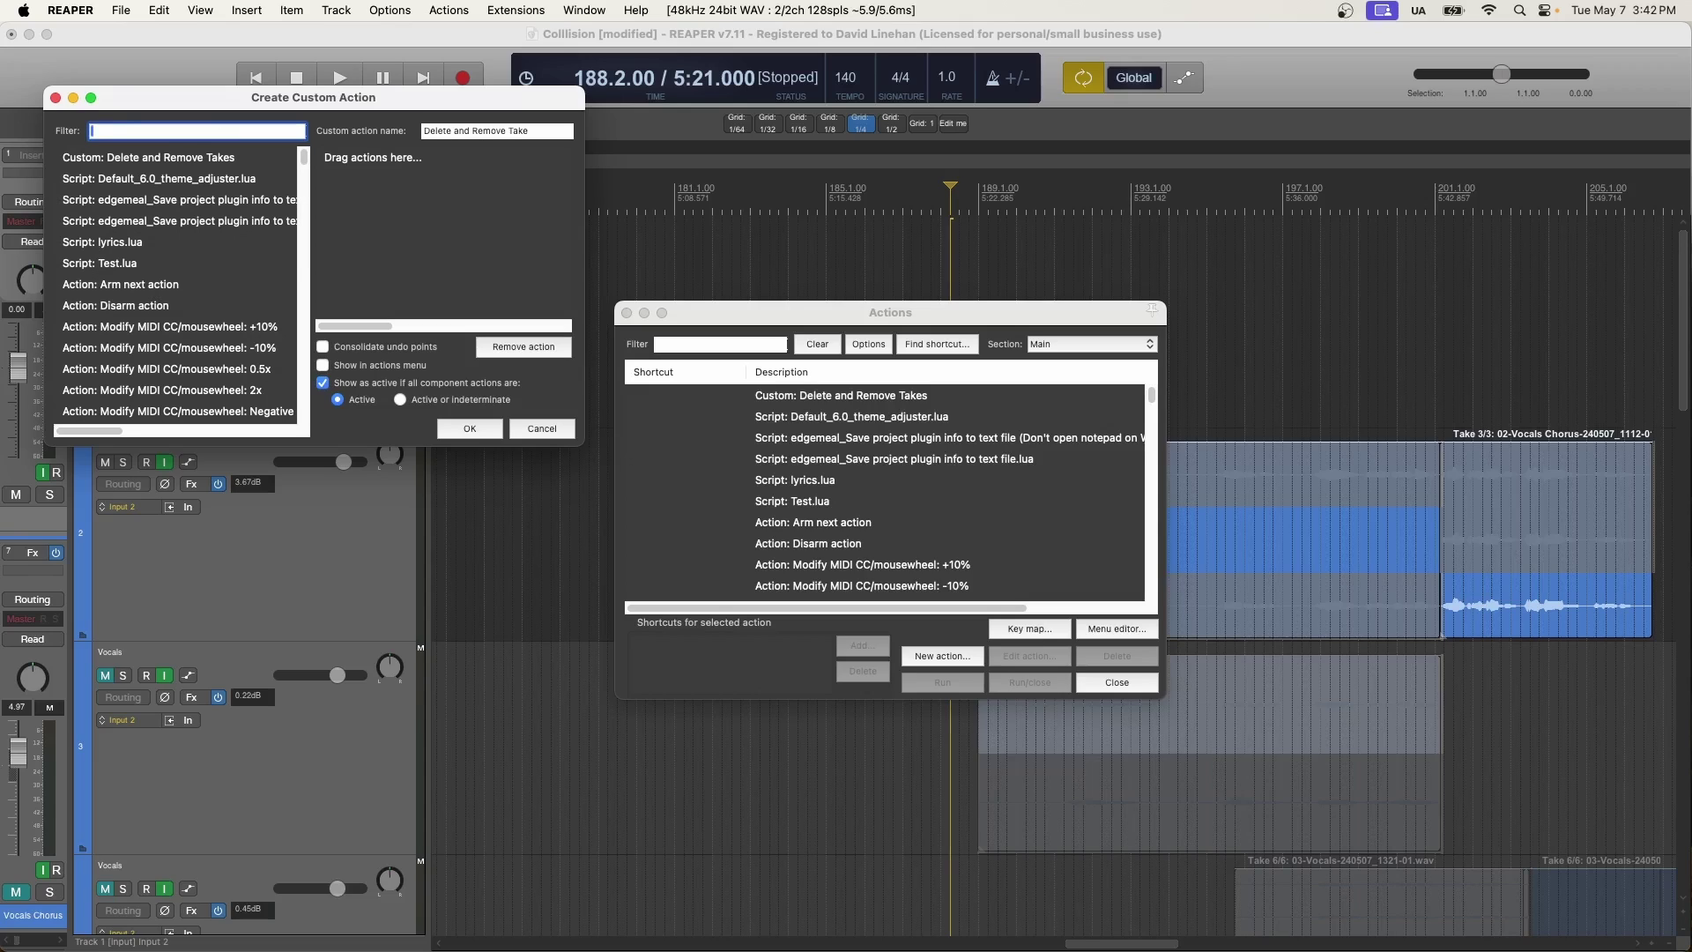
type("take: delete")
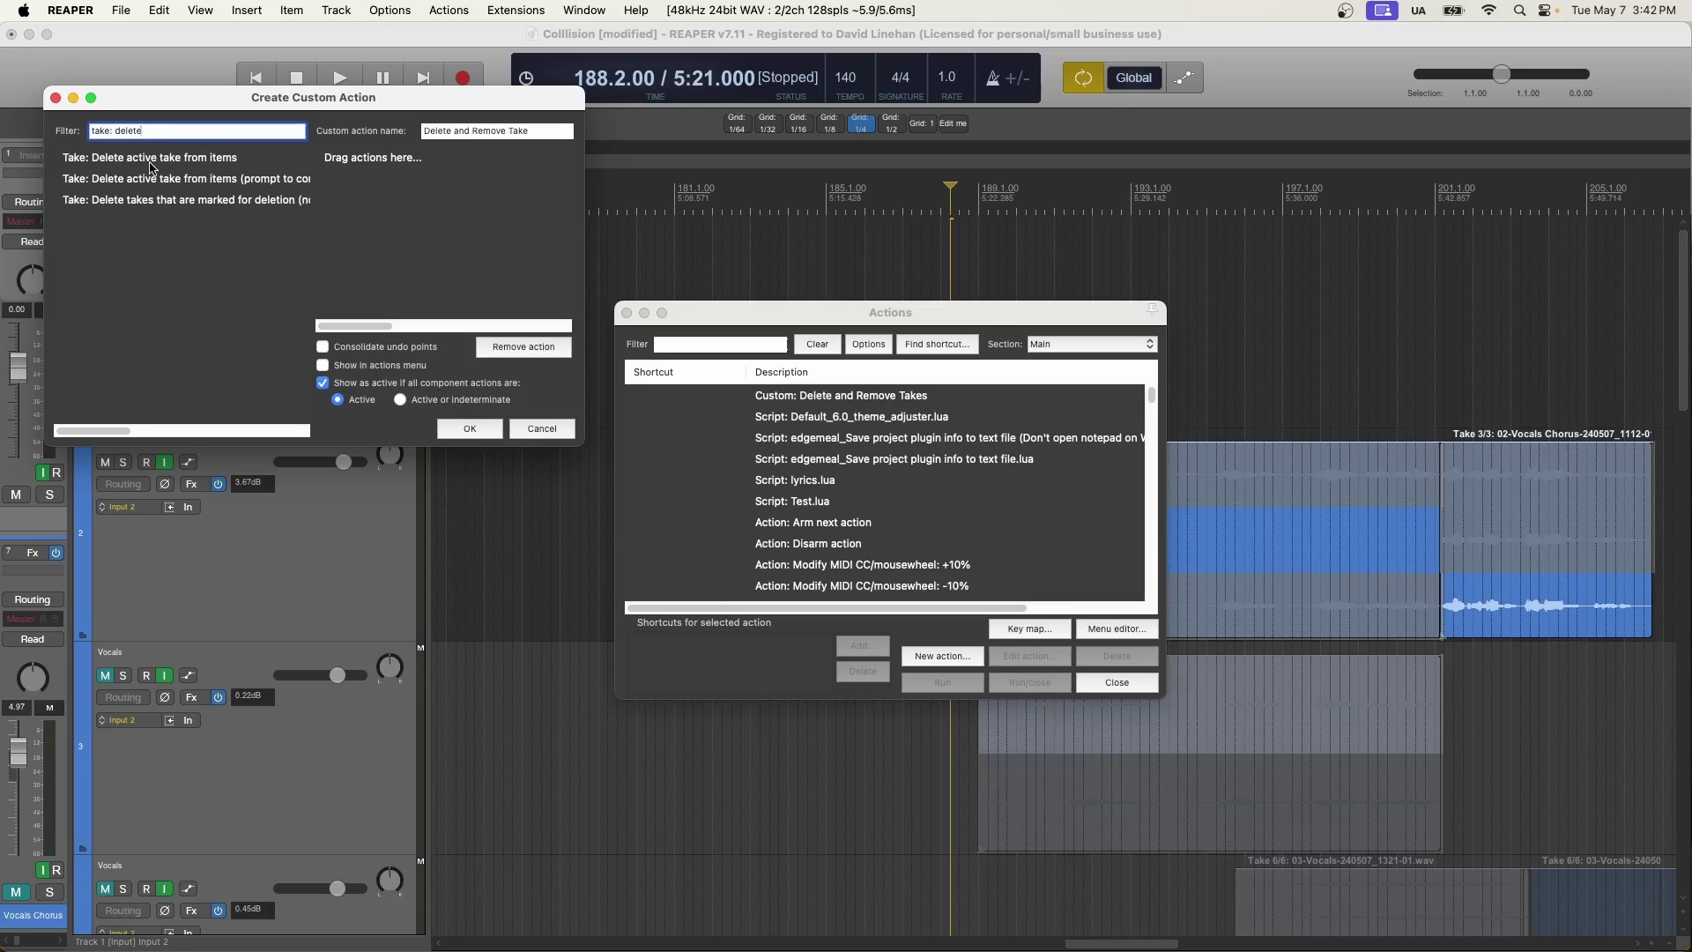
left_click(194, 163)
left_click(194, 163)
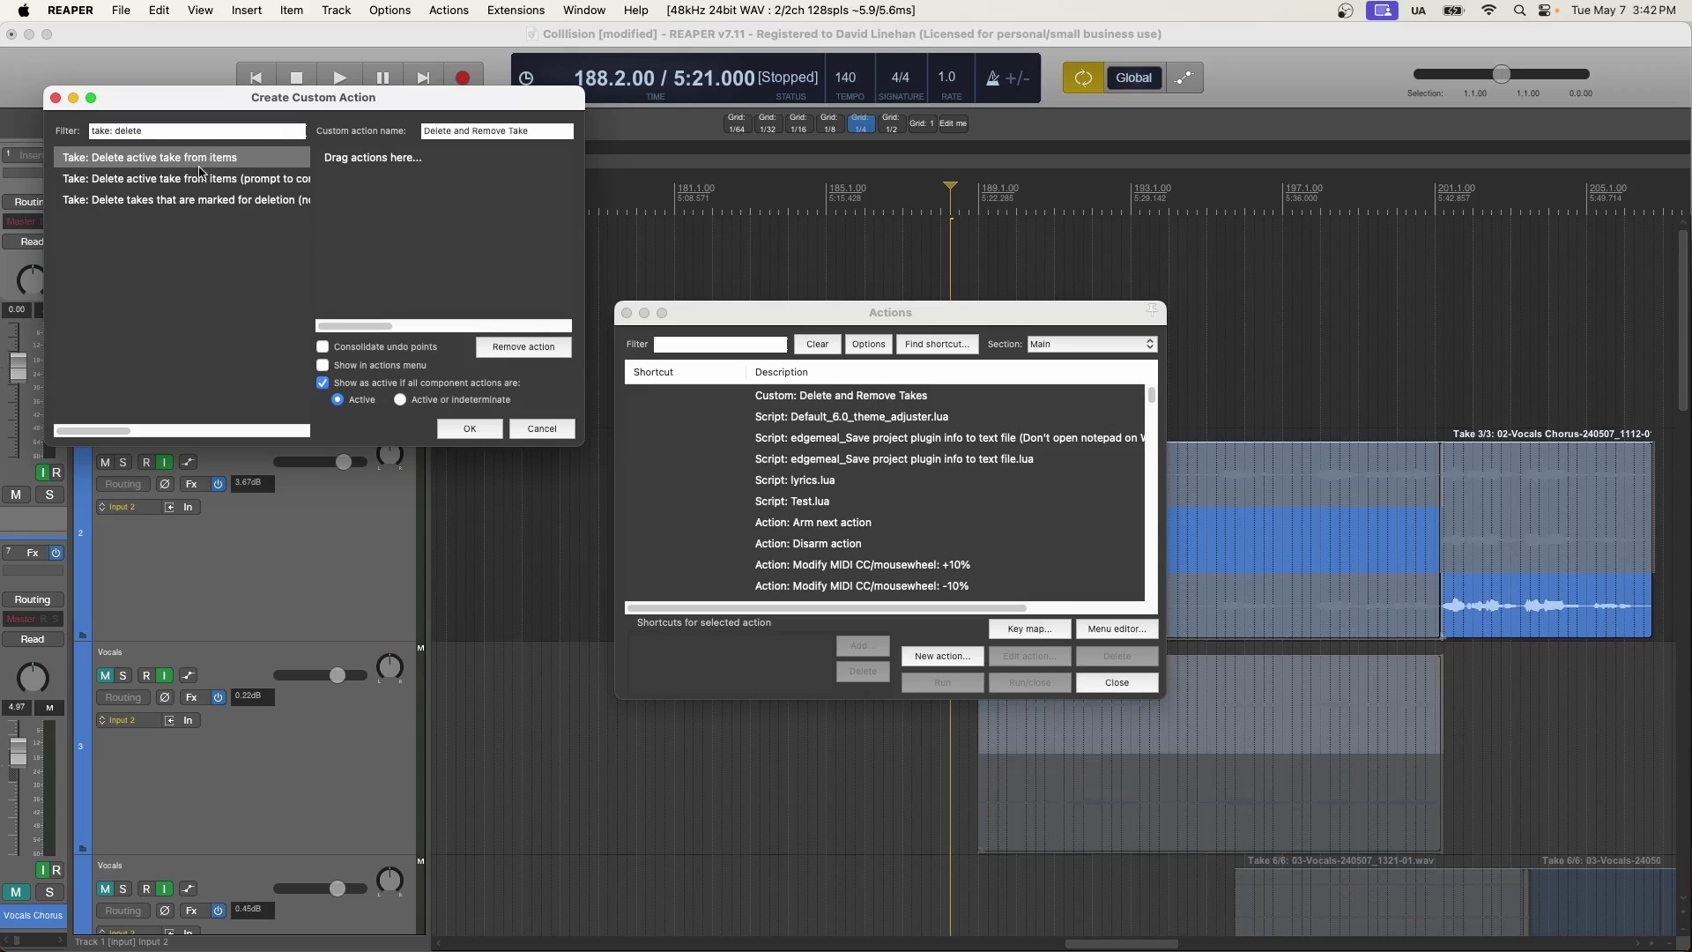
left_click_drag(161, 159, 417, 189)
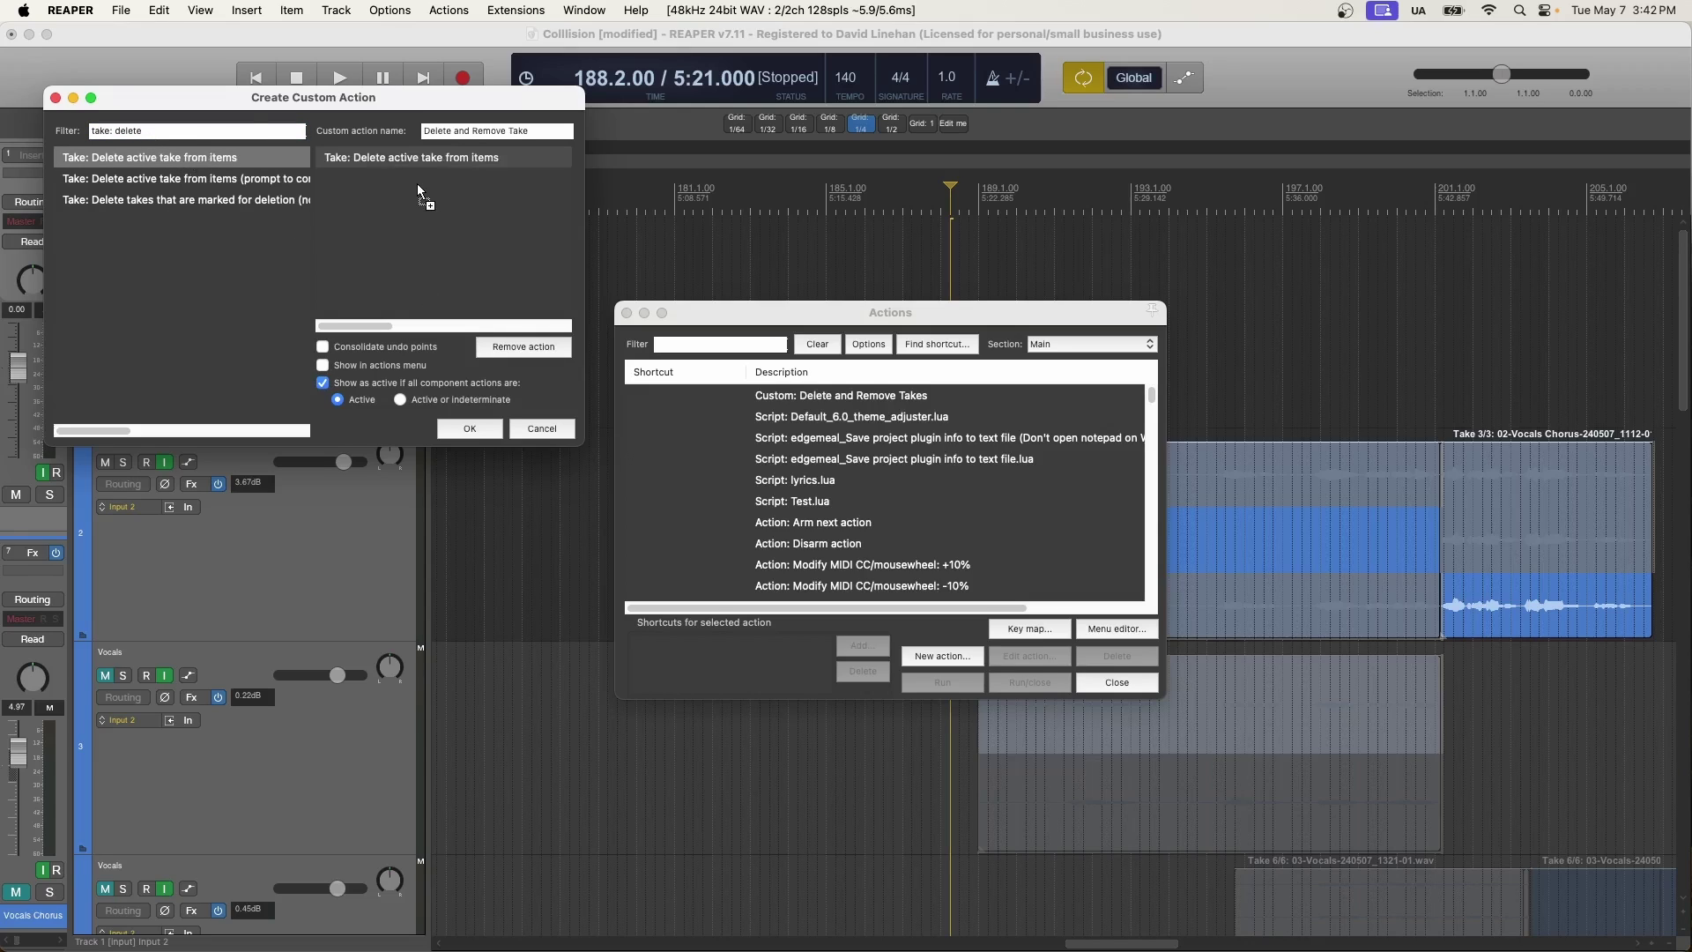
left_click(220, 129)
type("remove empty")
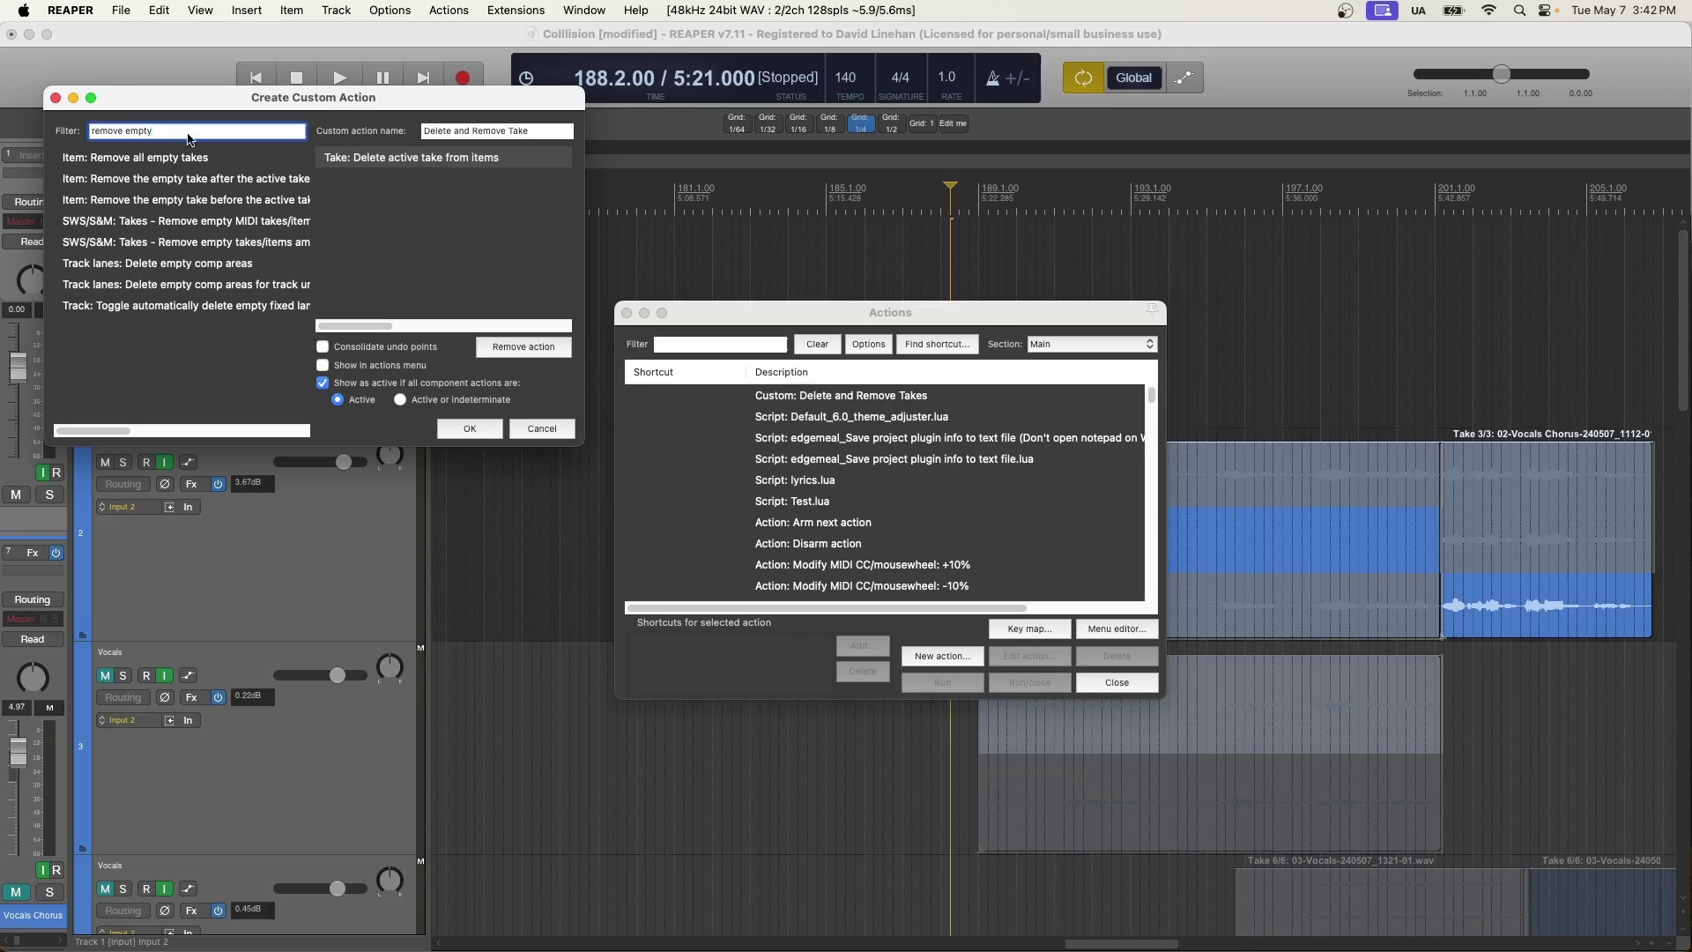
left_click_drag(176, 159, 378, 211)
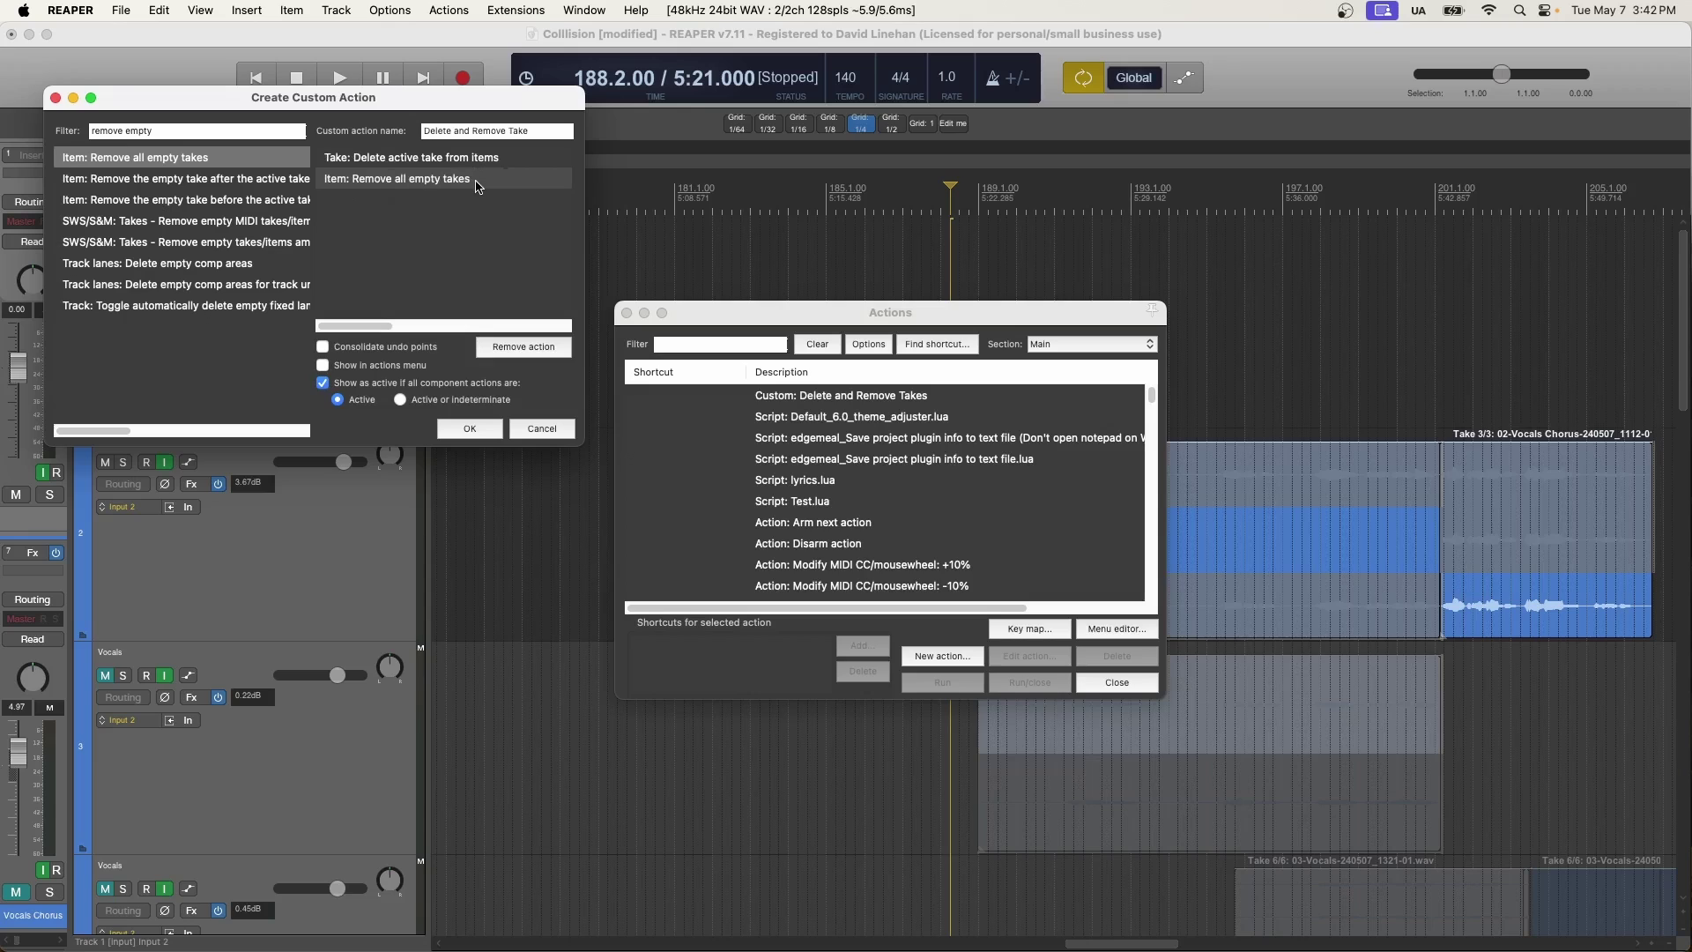
left_click(483, 423)
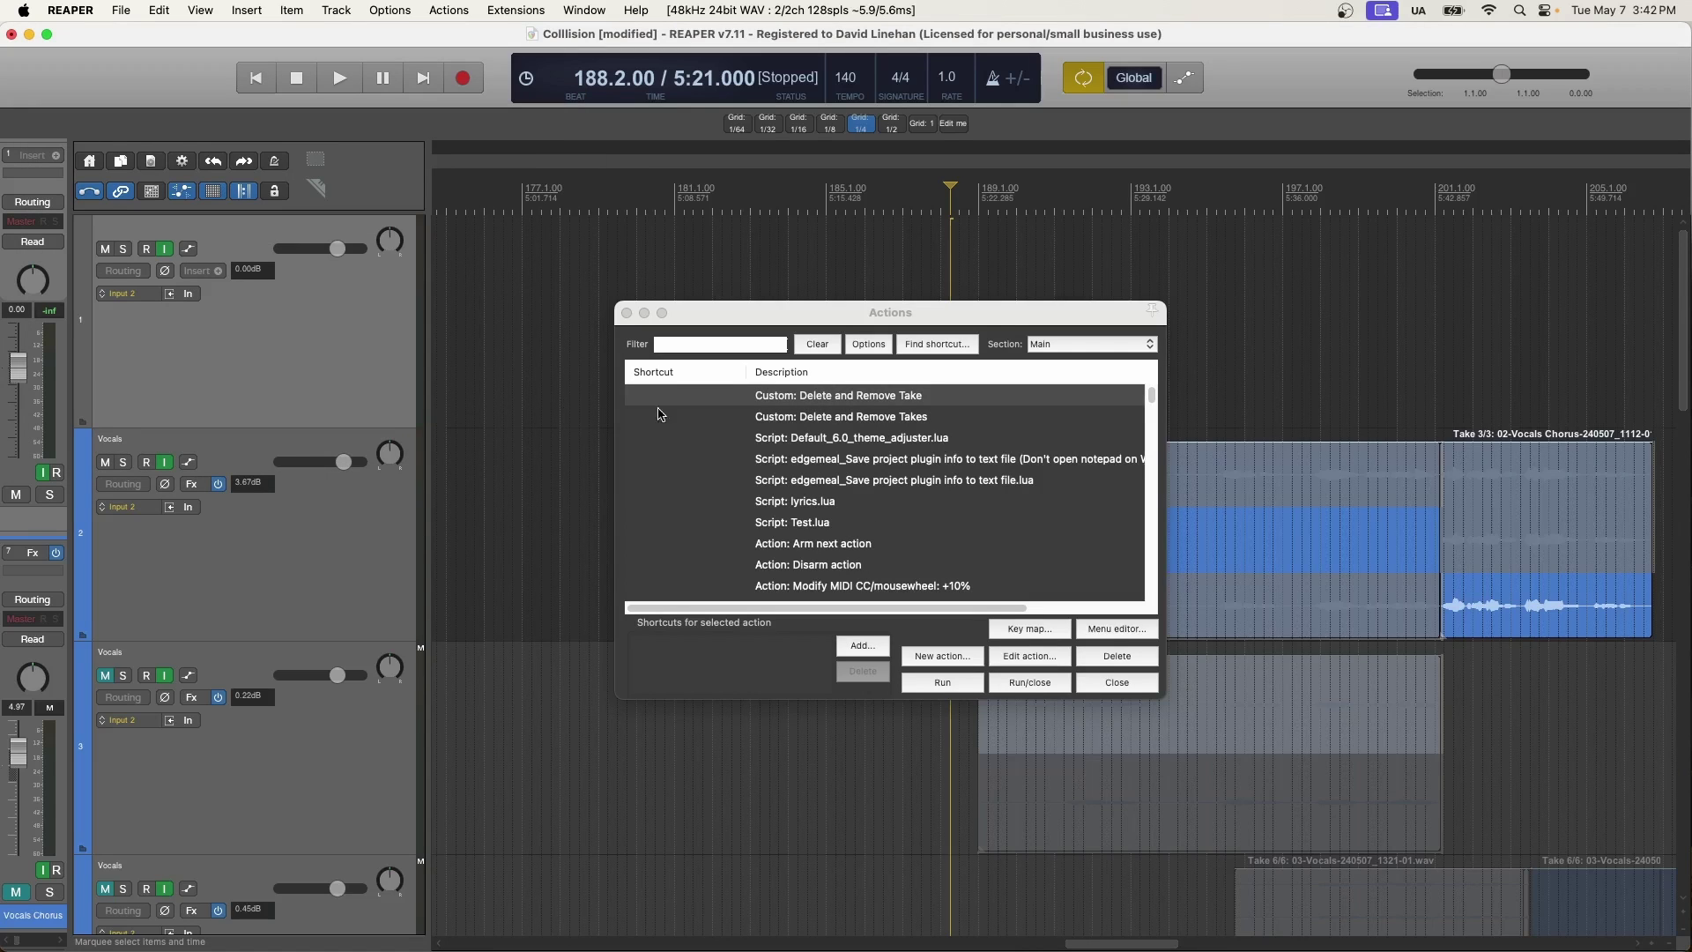
Map X to 'Delete and Remove Take', overriding the key's old mapping, and close the Actions list
left_click(827, 403)
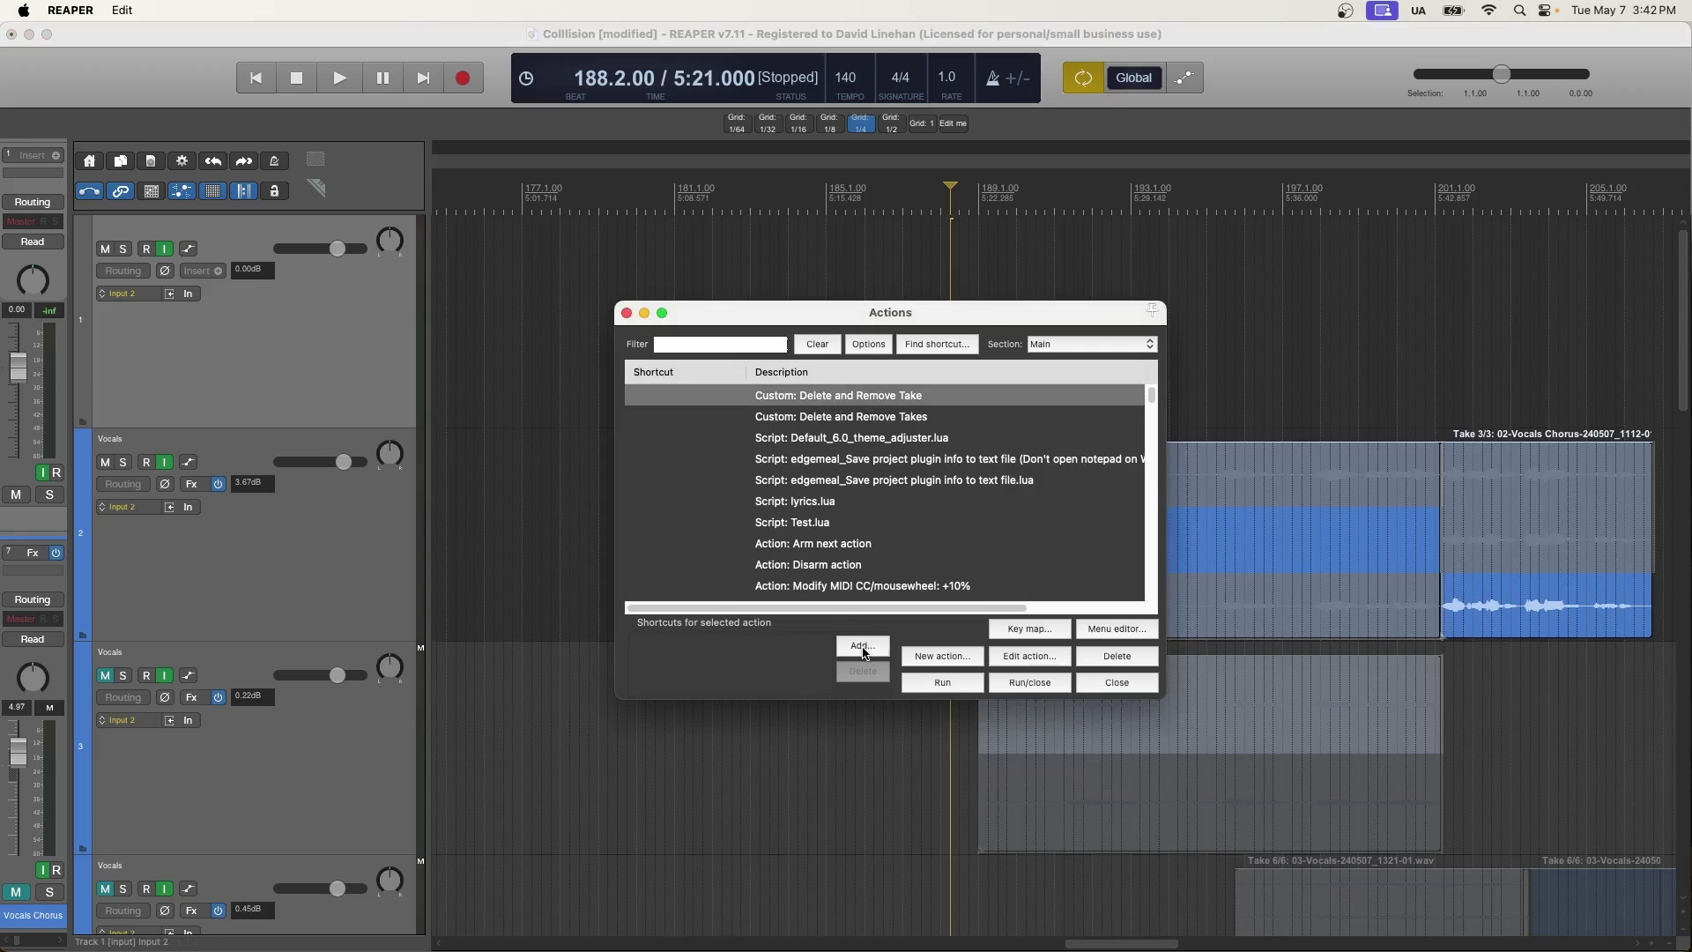
left_click(863, 646)
key("Delete")
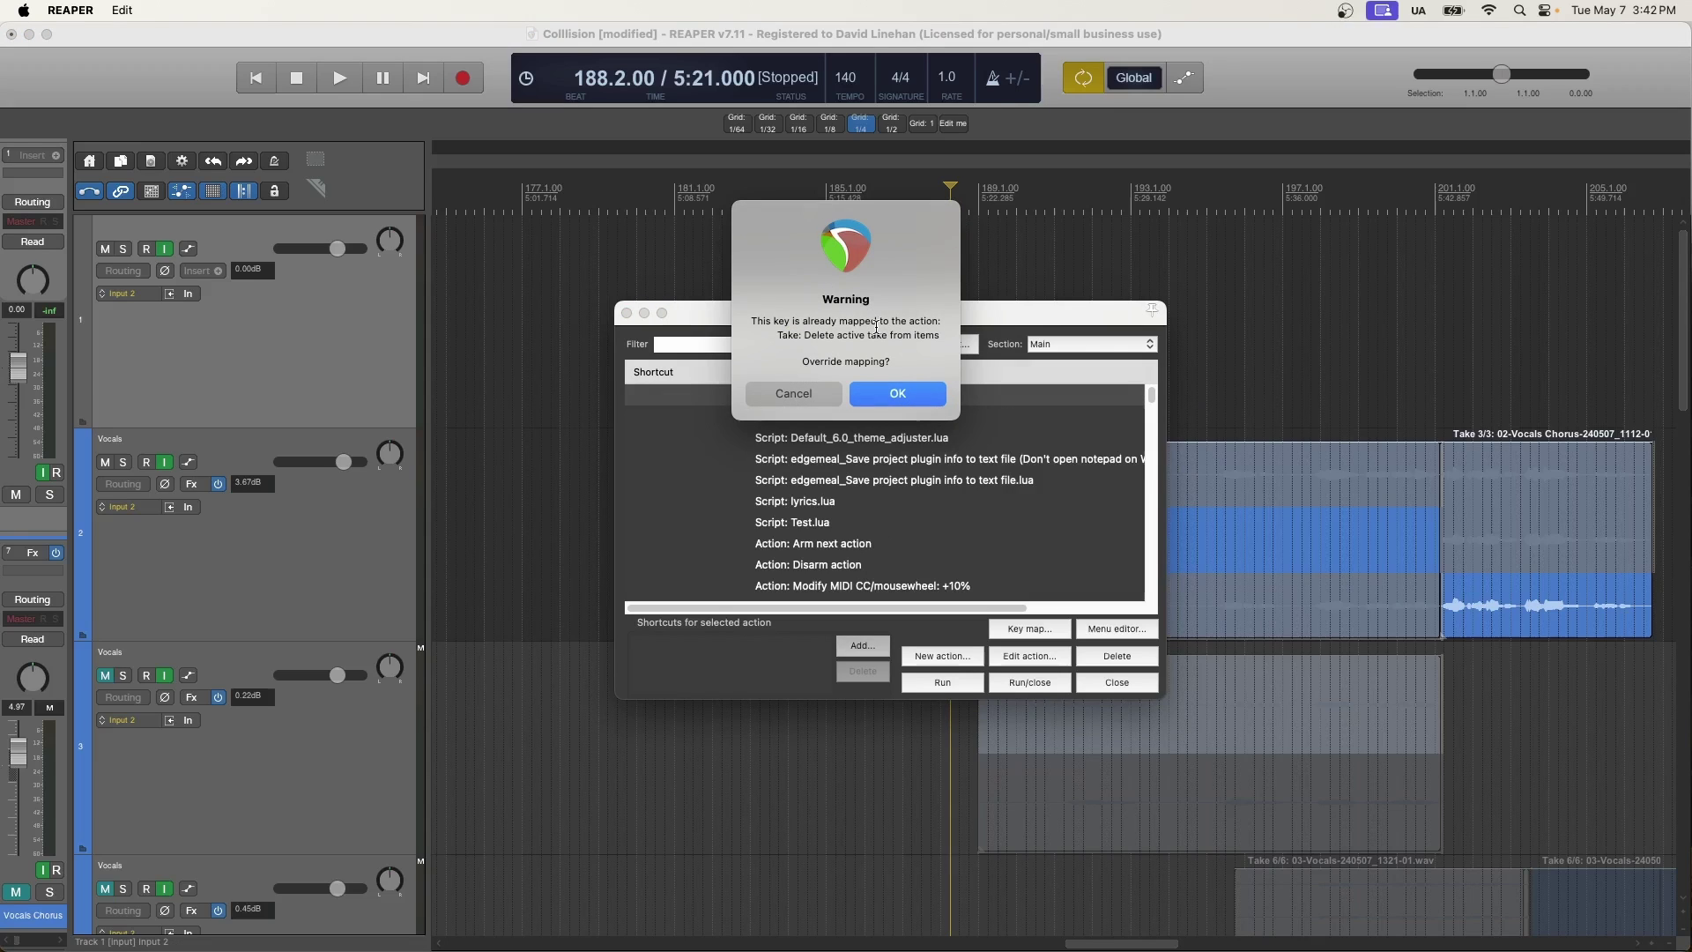
left_click(897, 394)
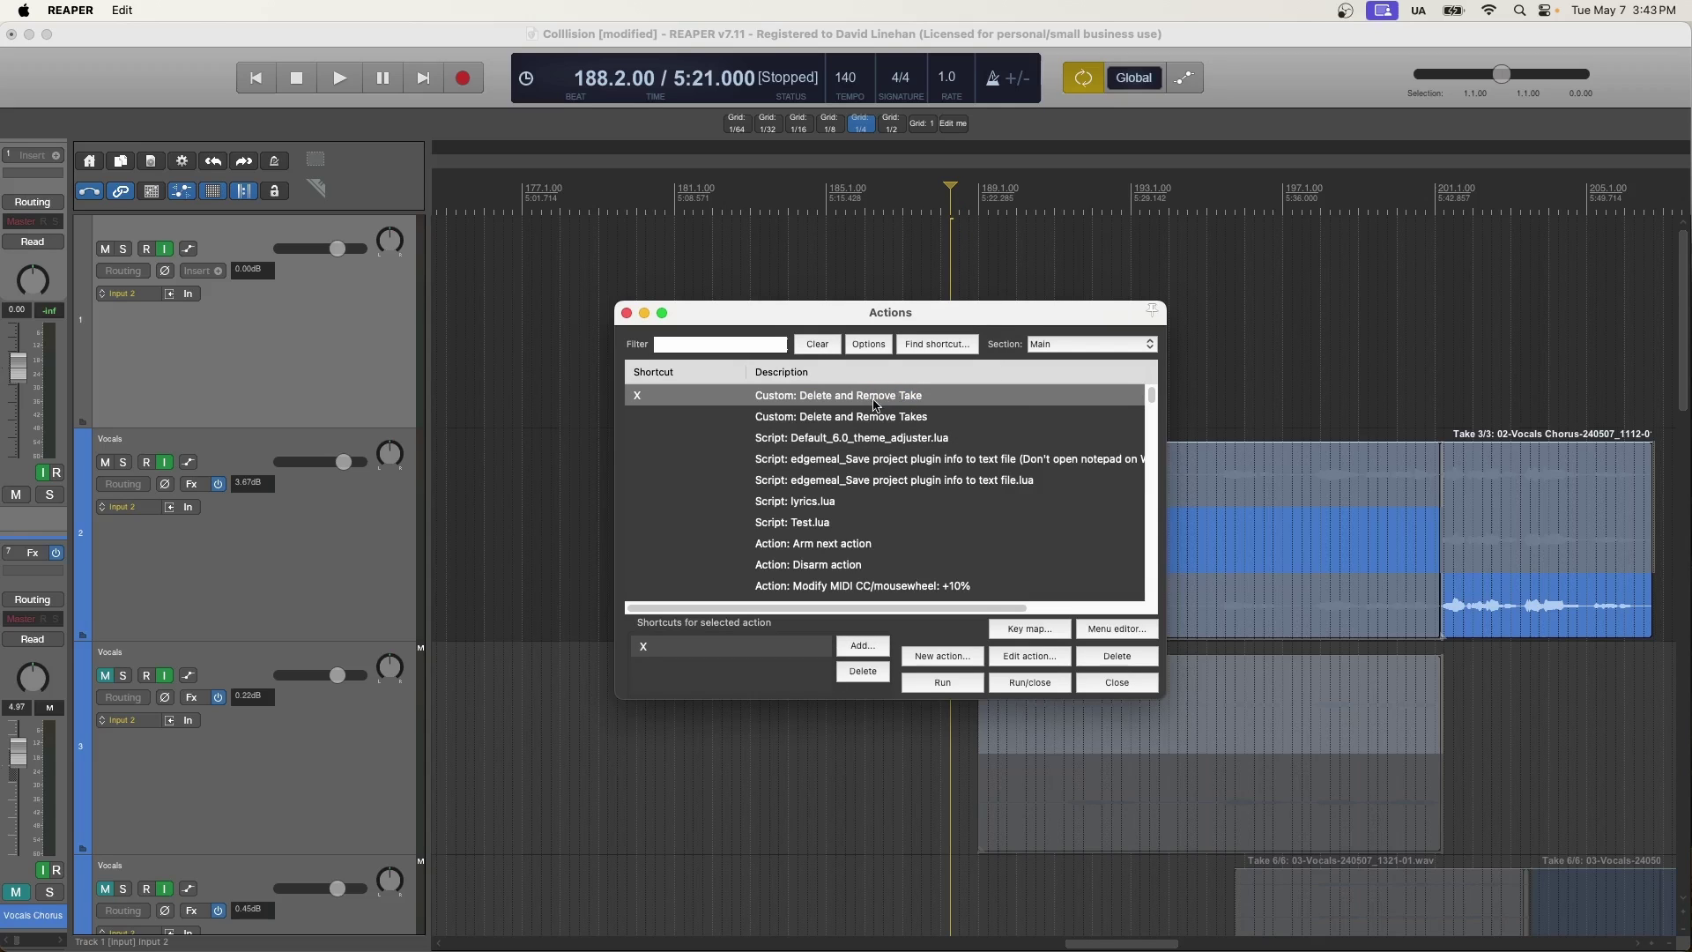
left_click(1111, 685)
left_click(1034, 500)
Test X on the vocal item's bottom take, then undo the deletion
left_click(1073, 583)
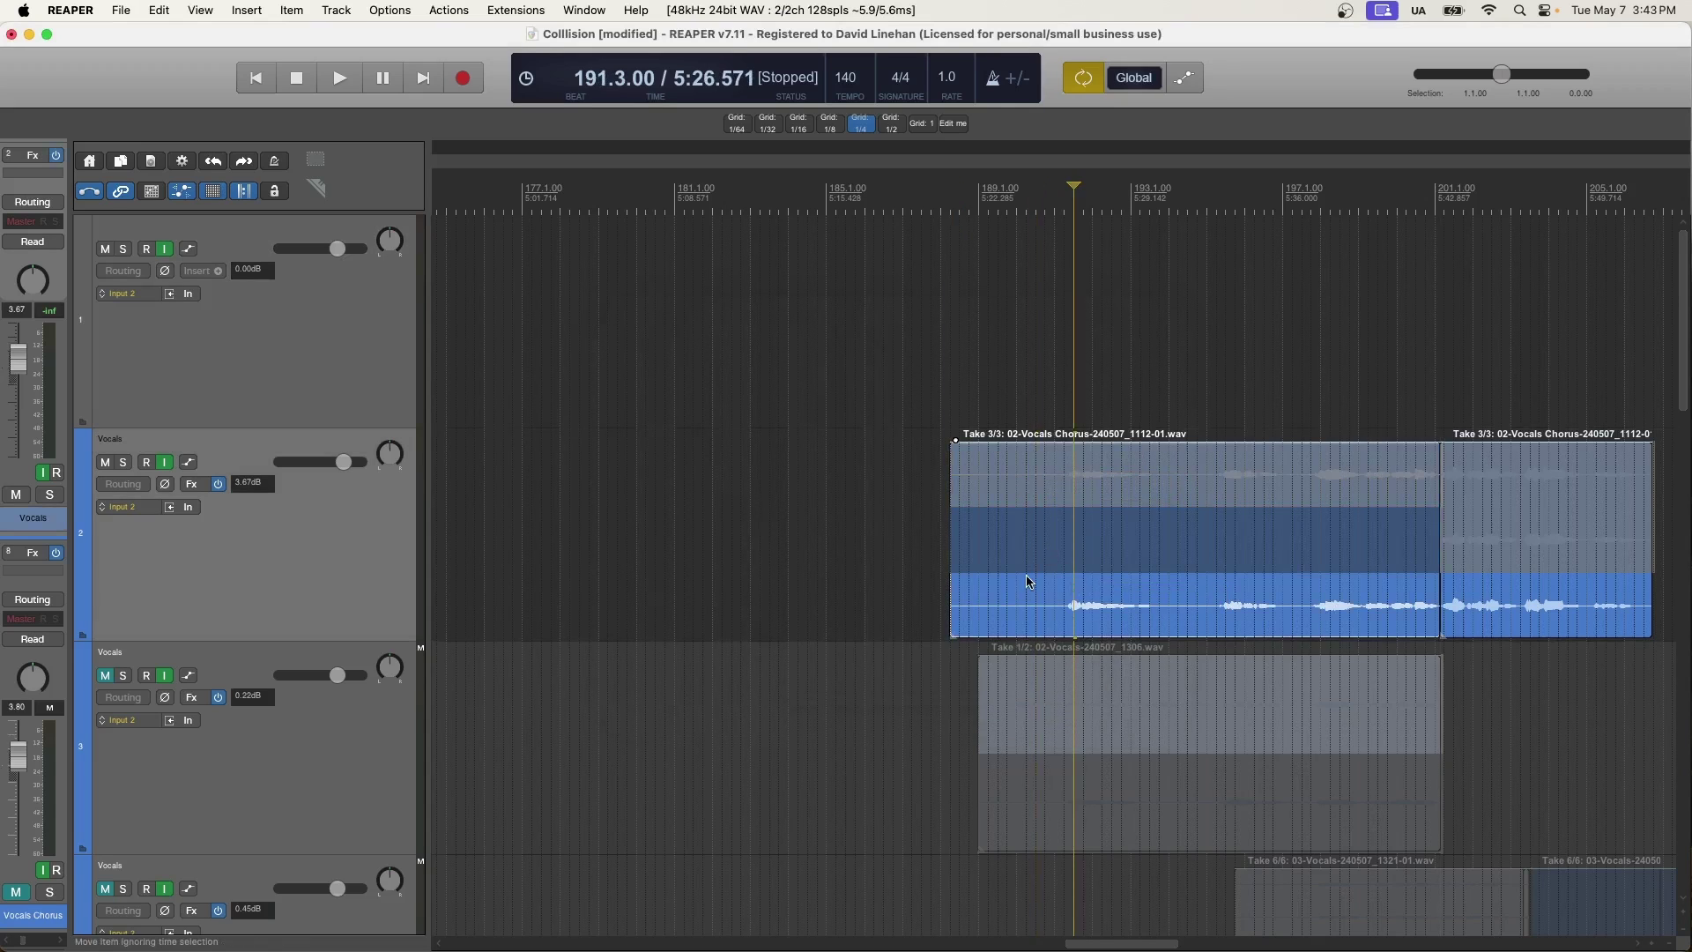
key("x")
left_click(1100, 554)
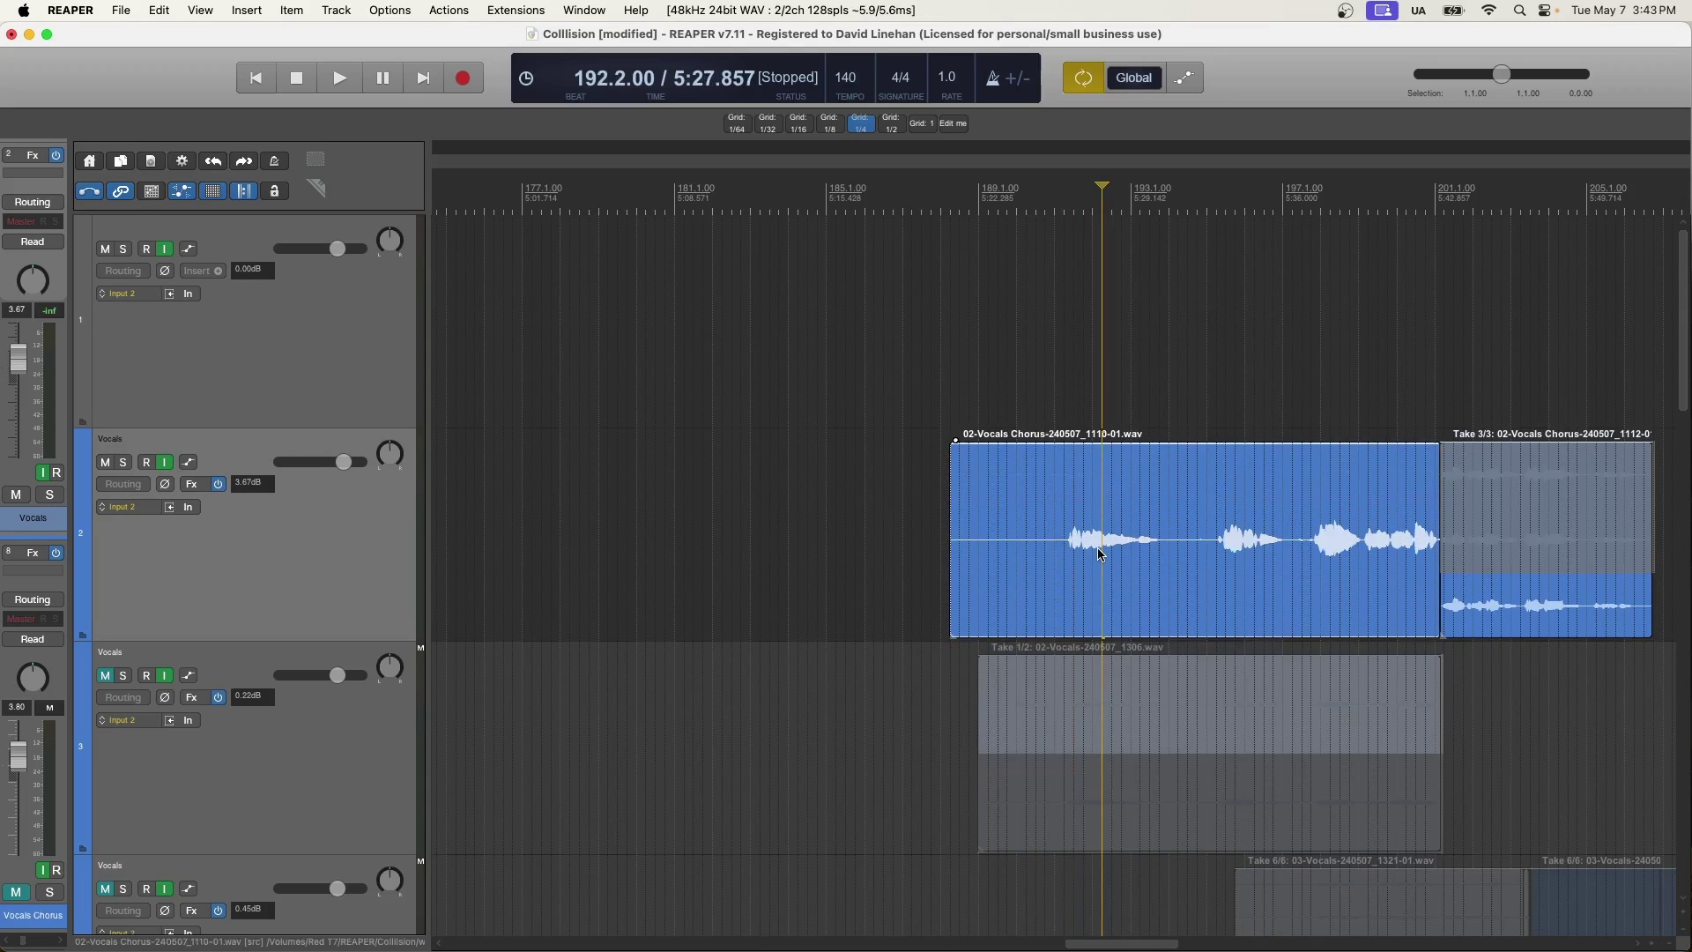
key("ctrl+l")
Delete the right chorus item's middle take with X, then move the edit position to 284.3
scroll(1295, 521, "right", 5)
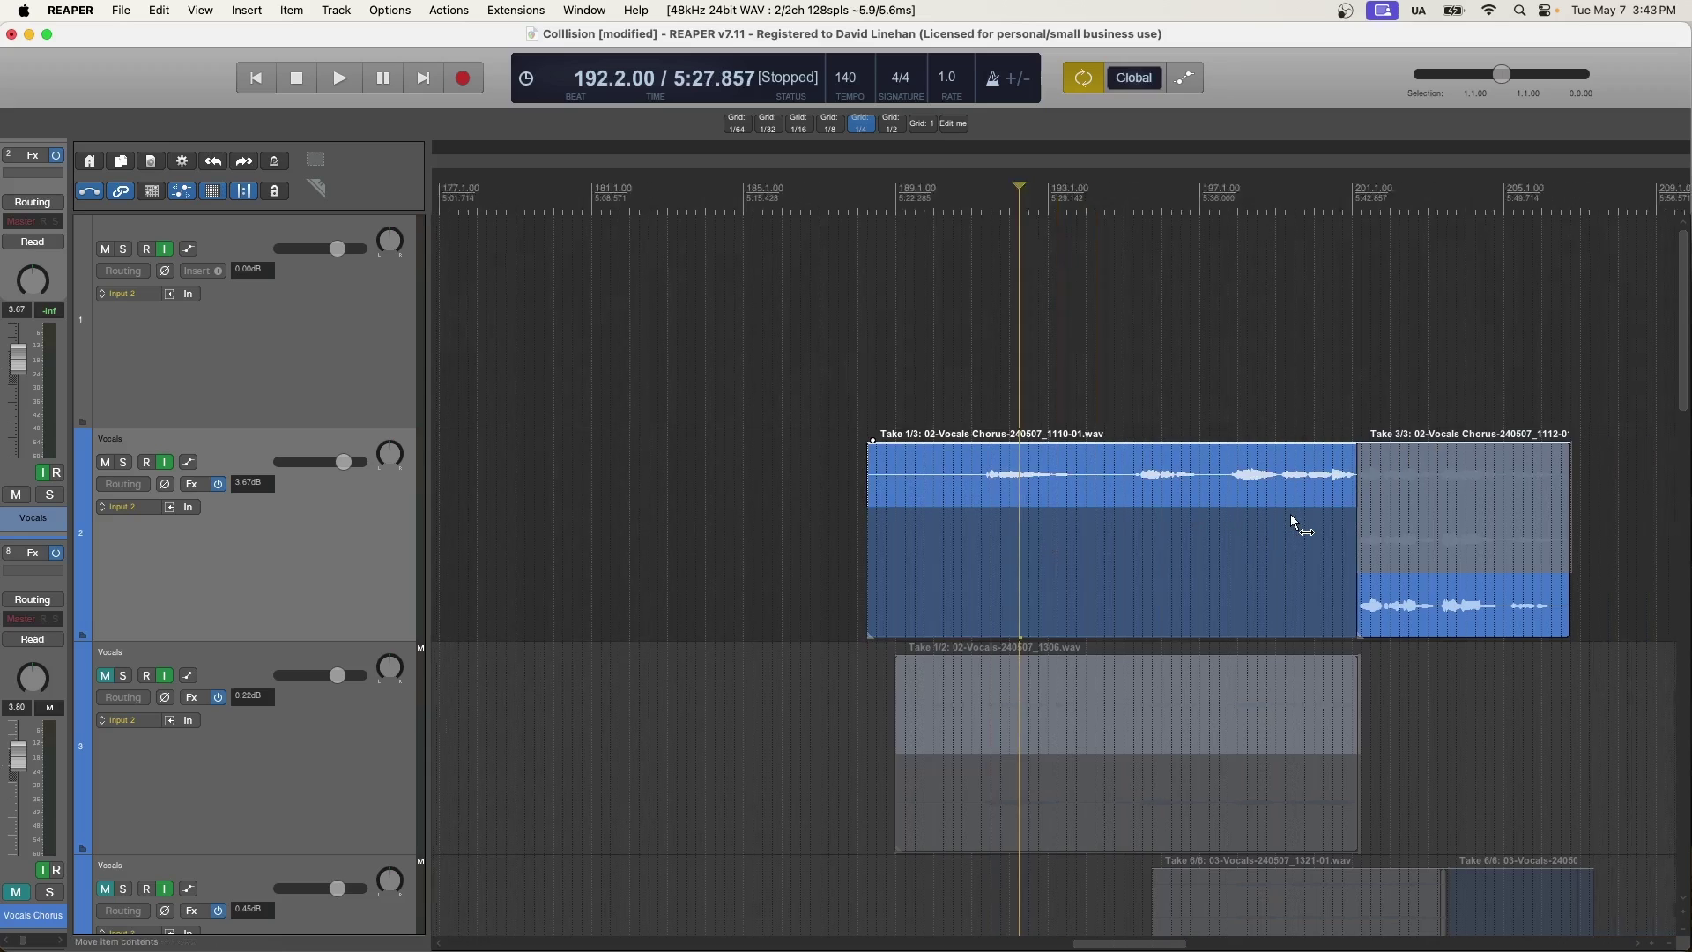
left_click(1299, 476)
left_click(1312, 581)
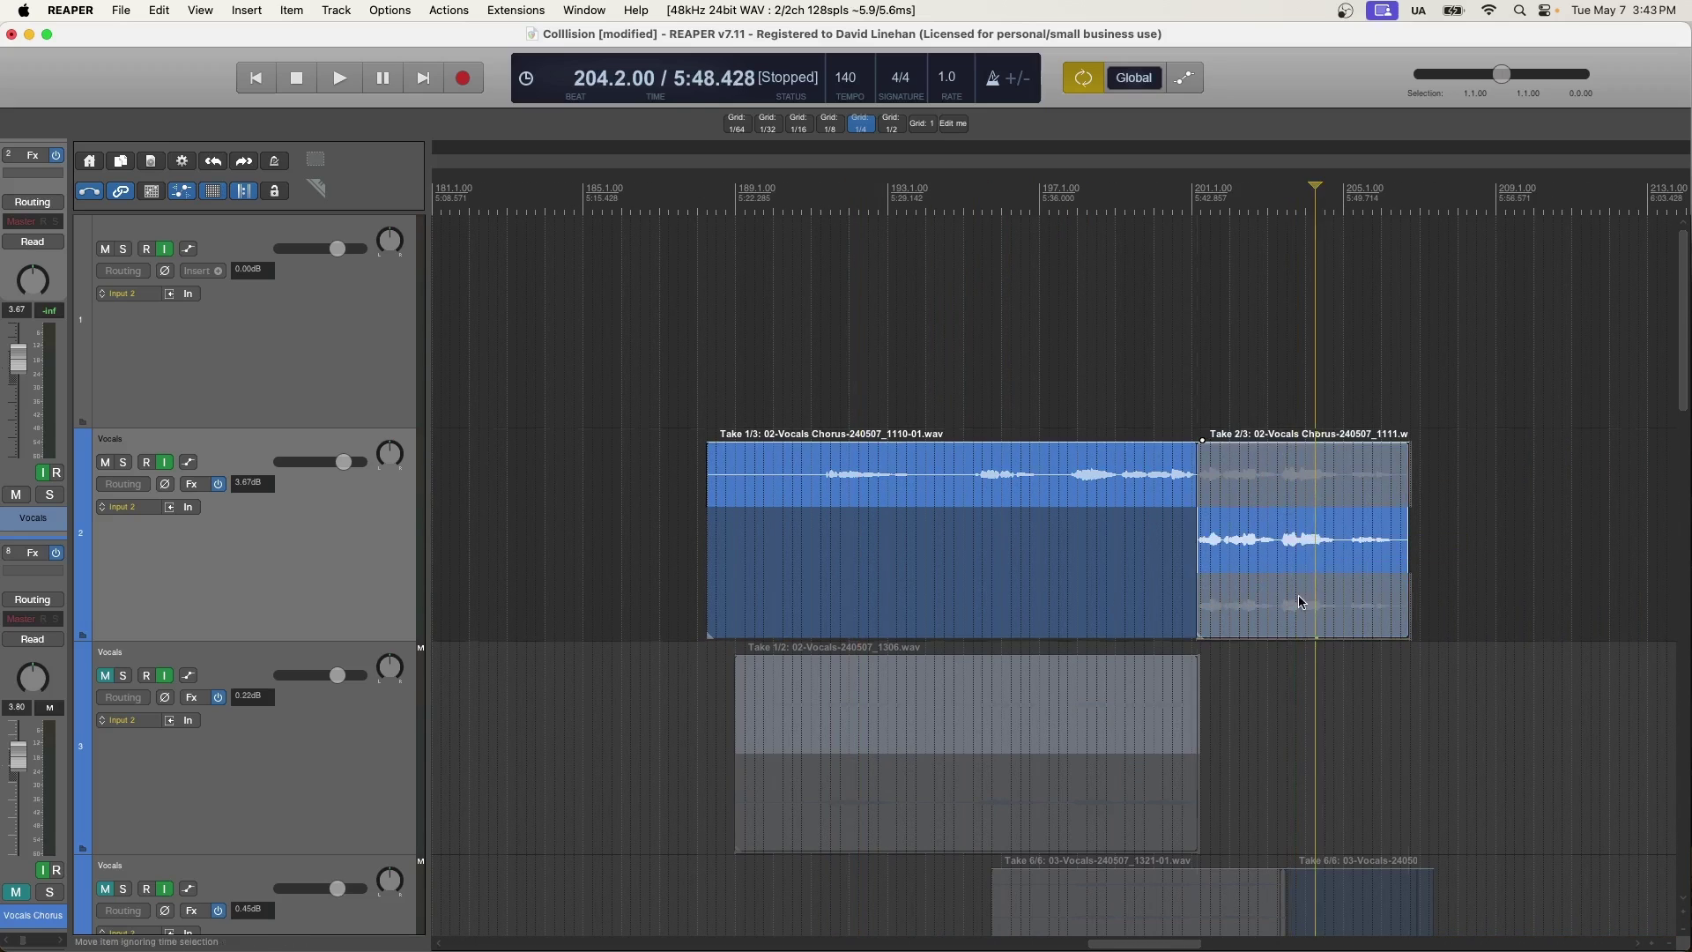
left_click(1296, 539)
left_click(1297, 539)
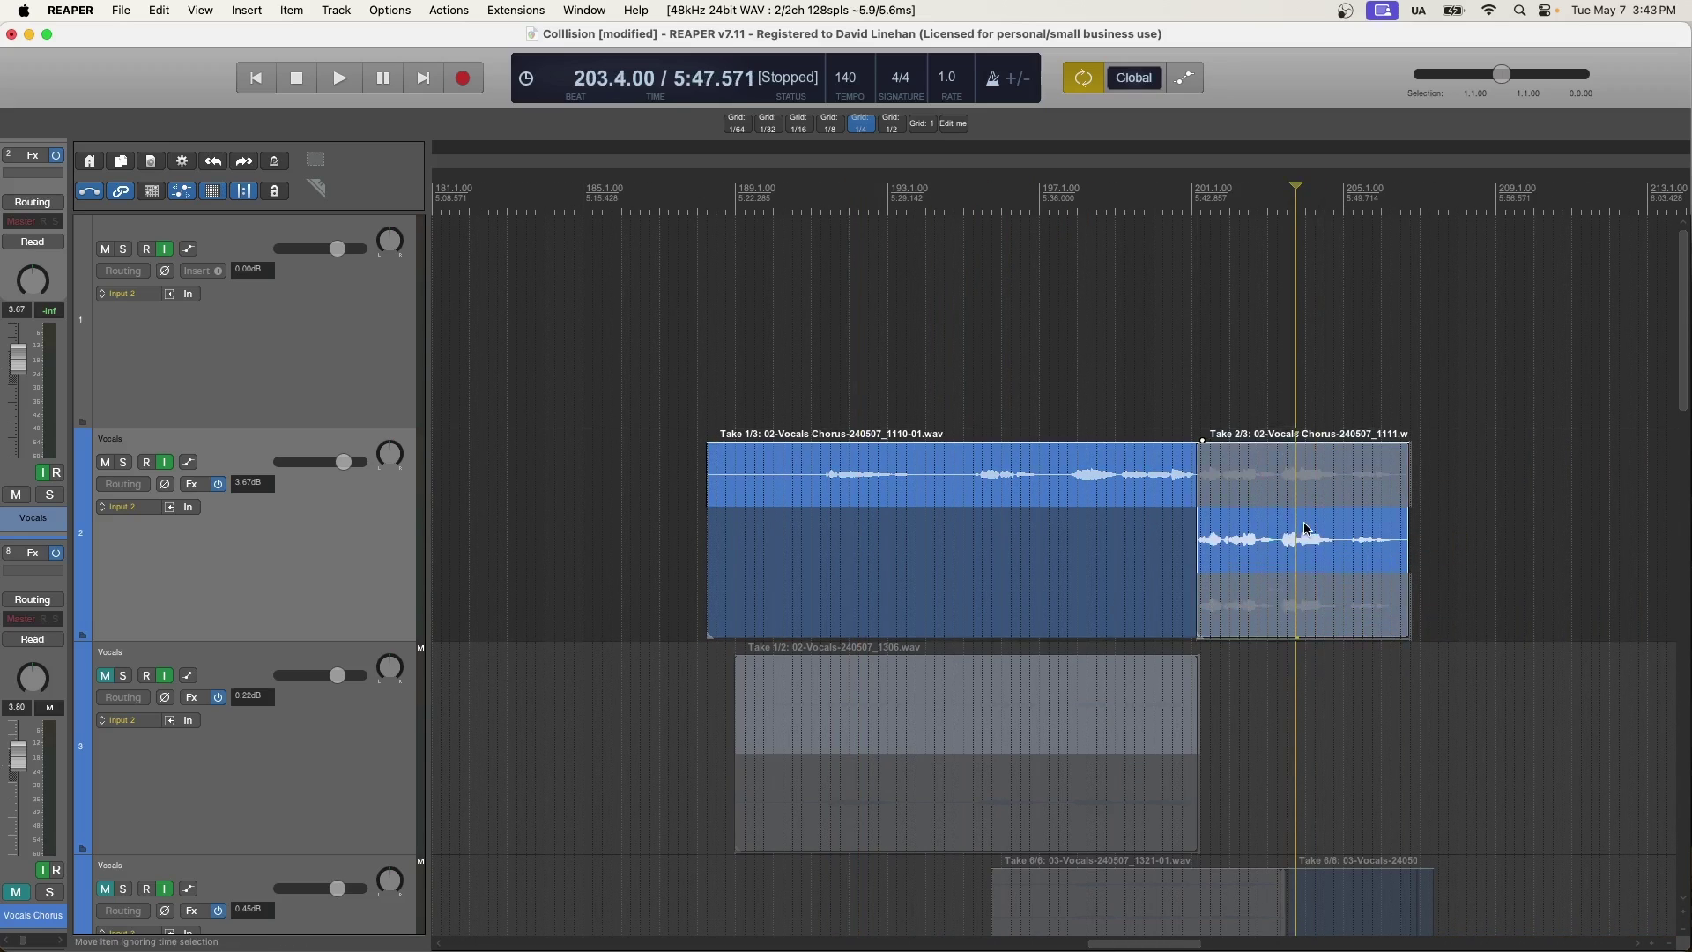
key("x")
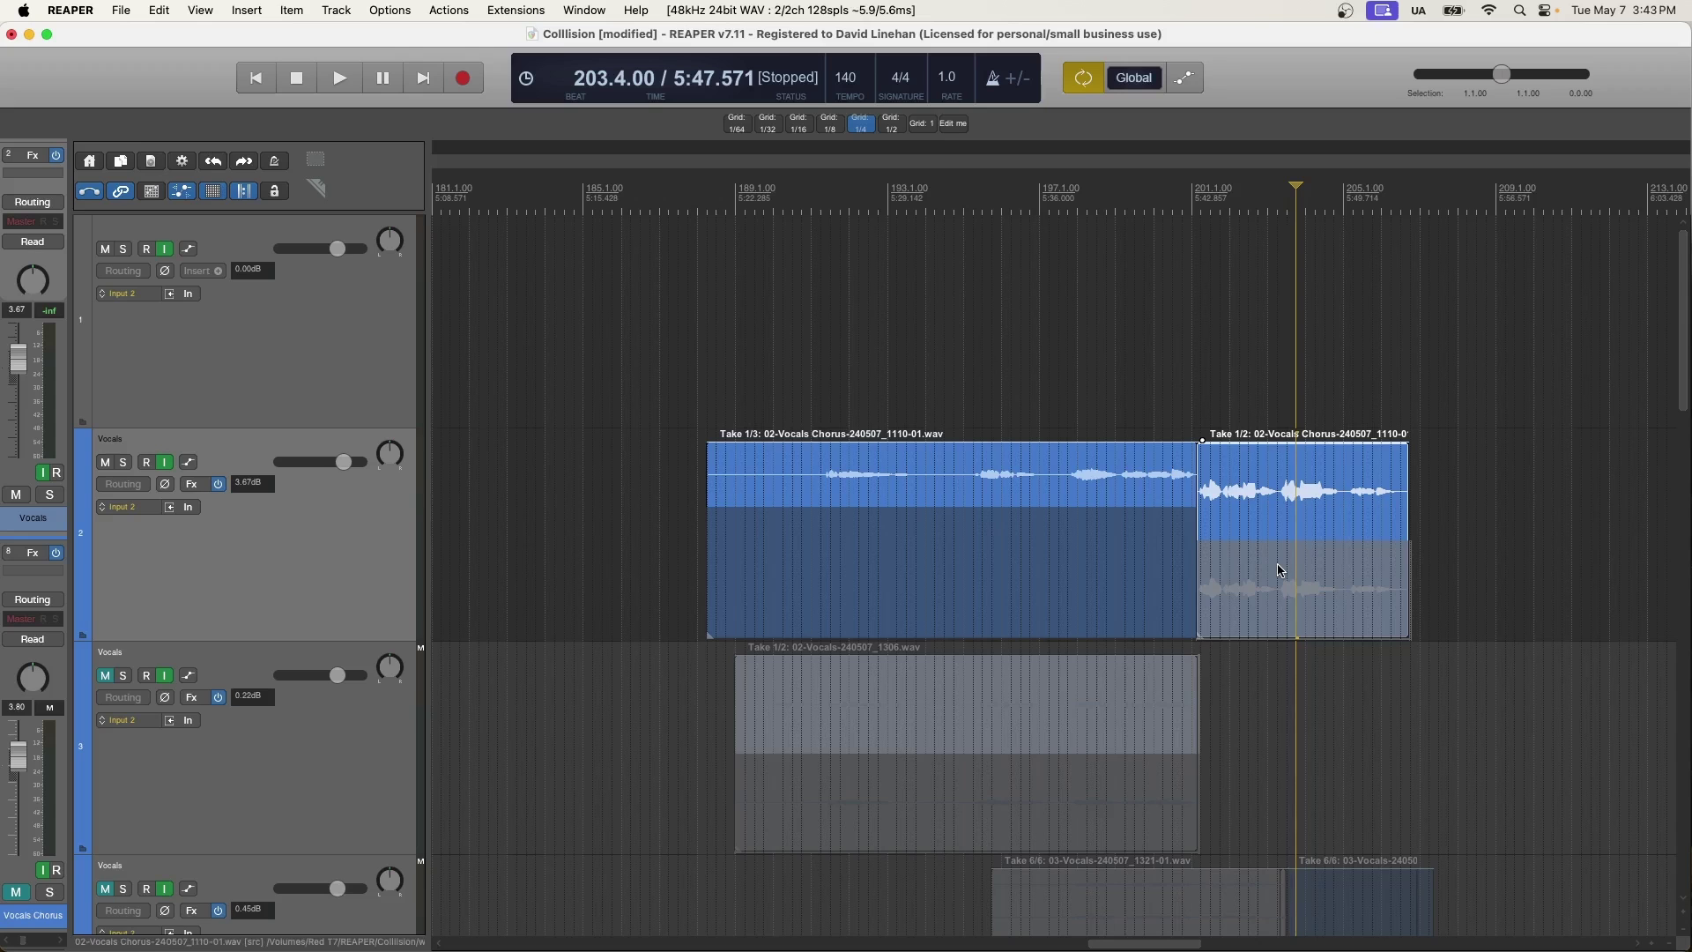
scroll(1280, 570, "right", 10)
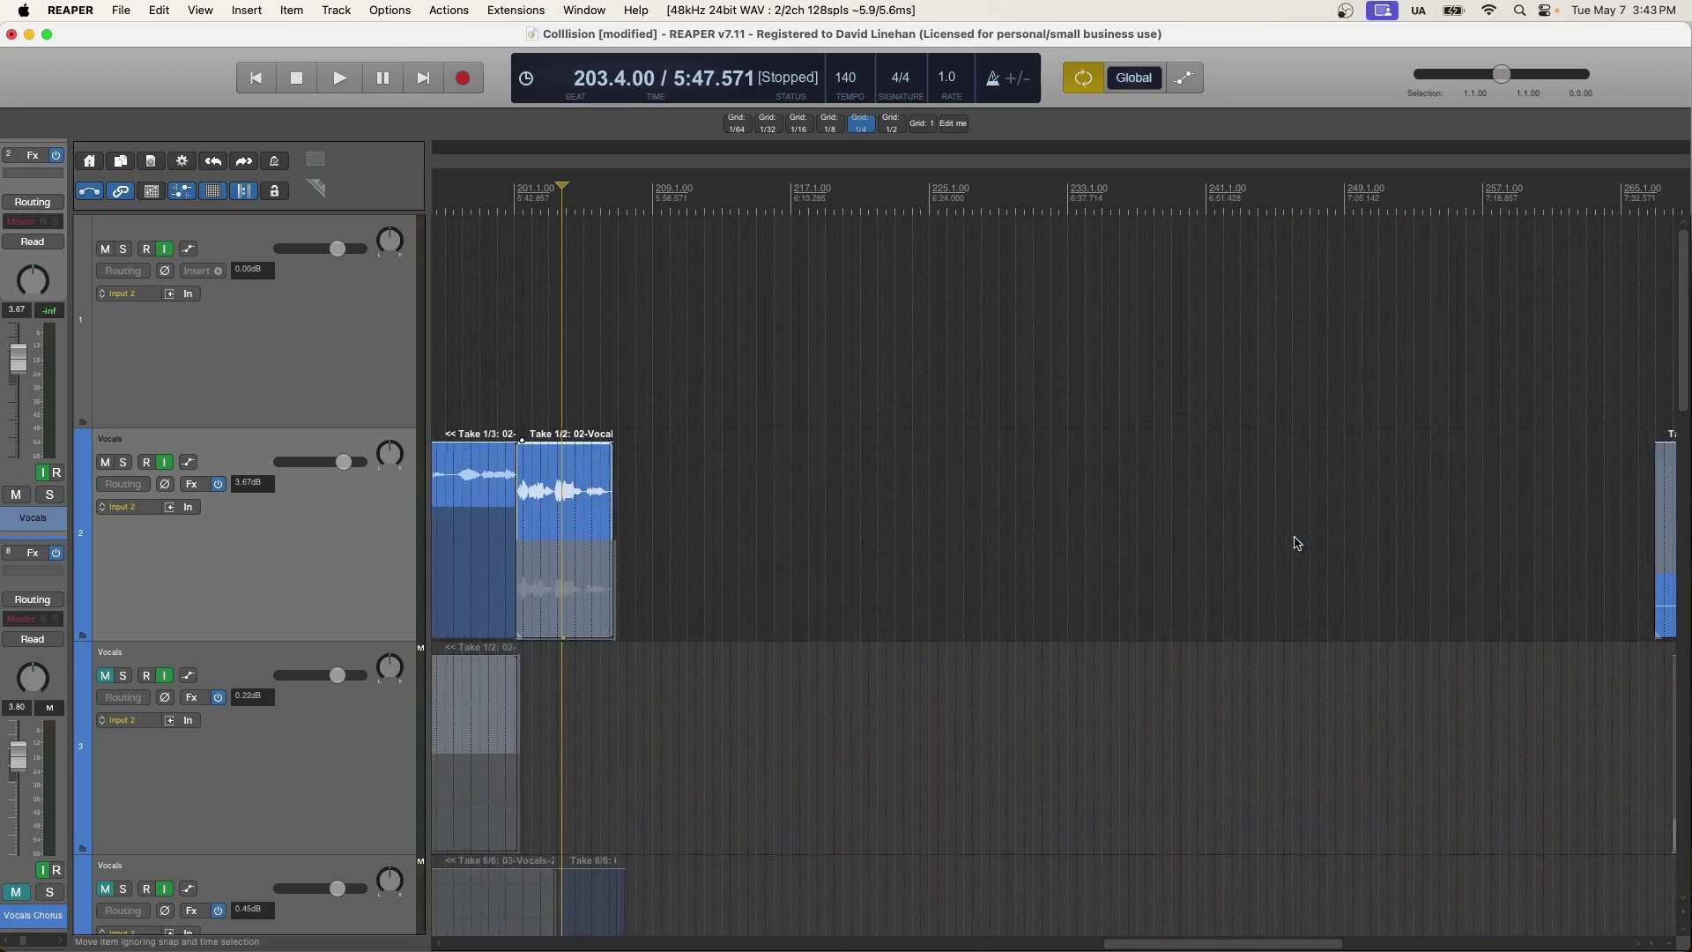
scroll(1297, 543, "right", 10)
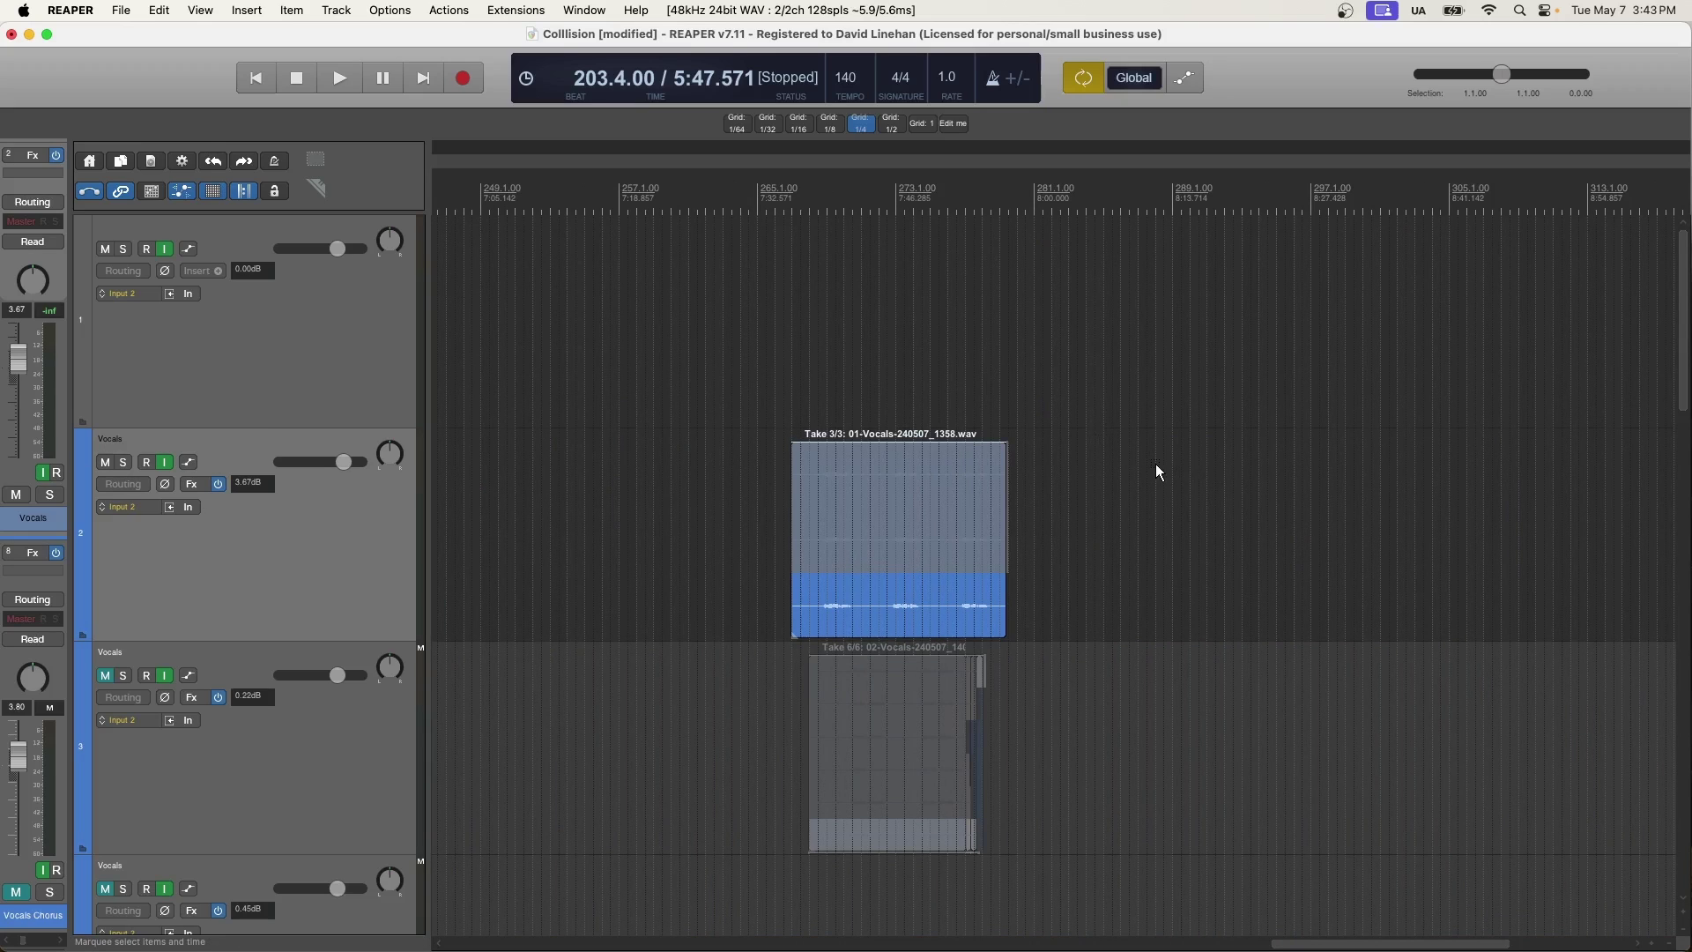
left_click(1092, 446)
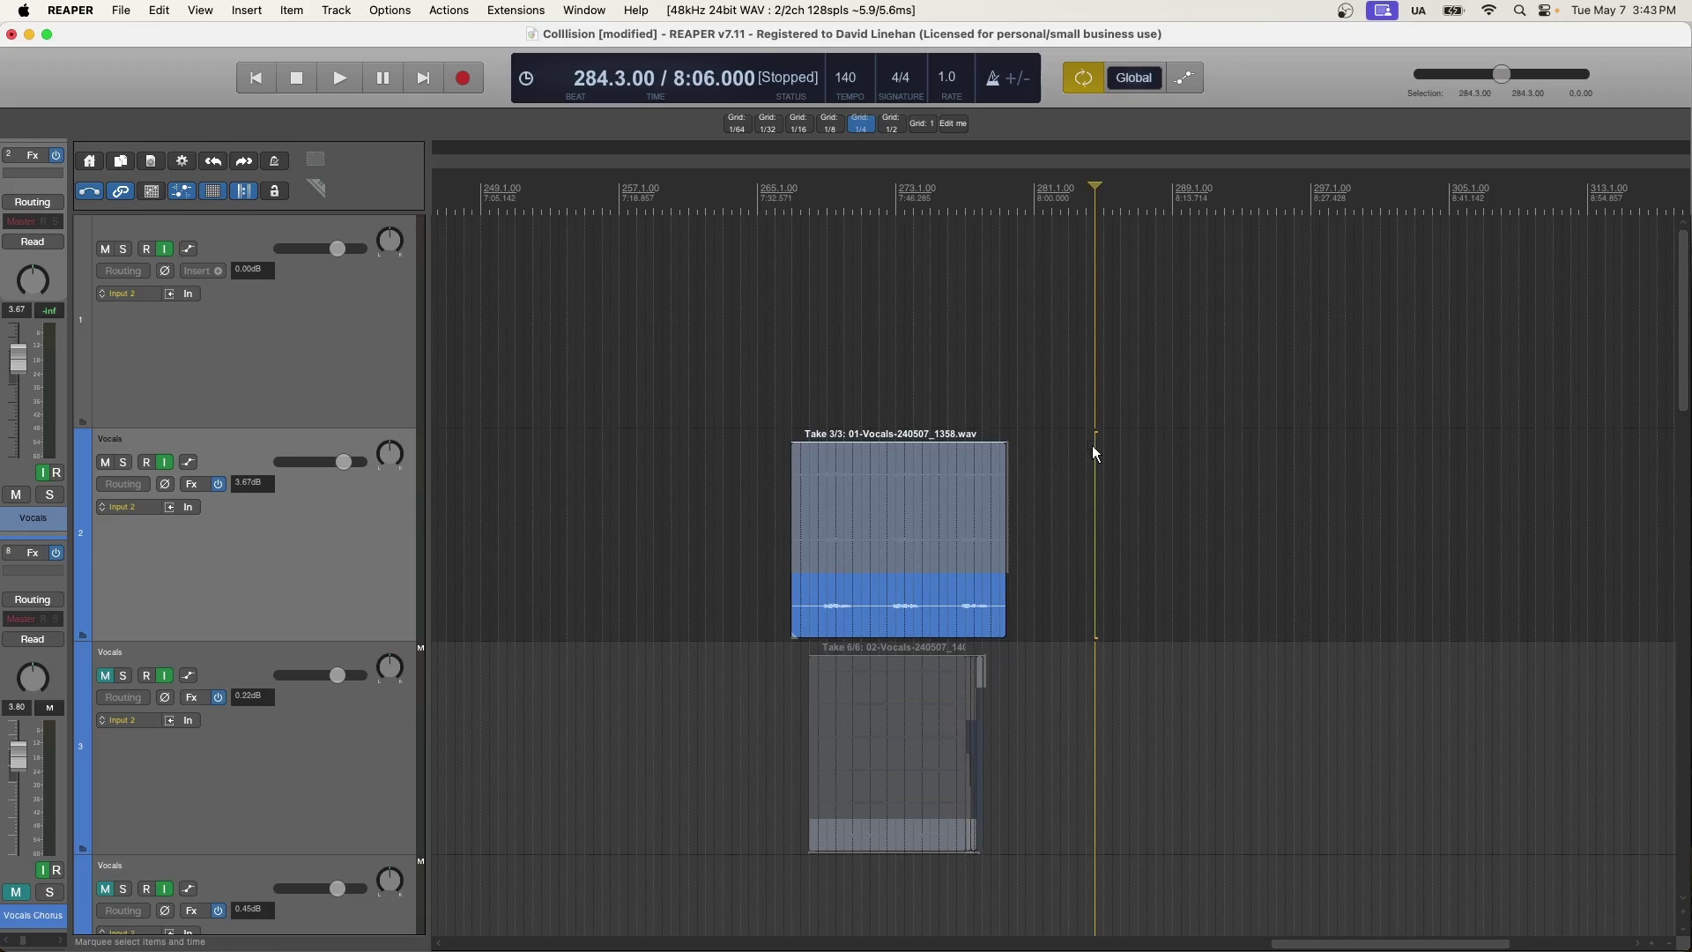